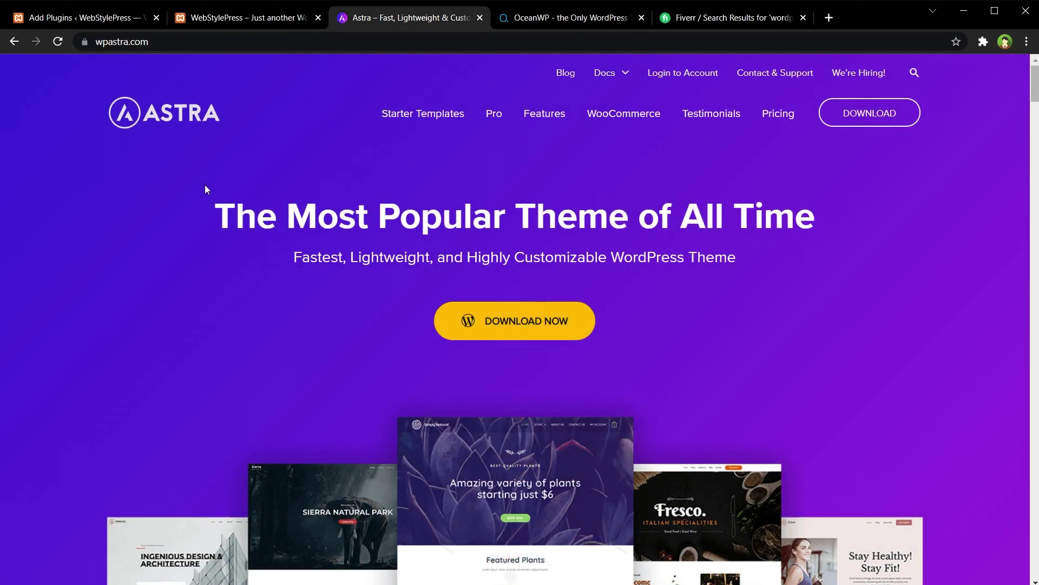
Filter the Astra starter templates gallery to free Elementor designs and browse them.
left_click(414, 115)
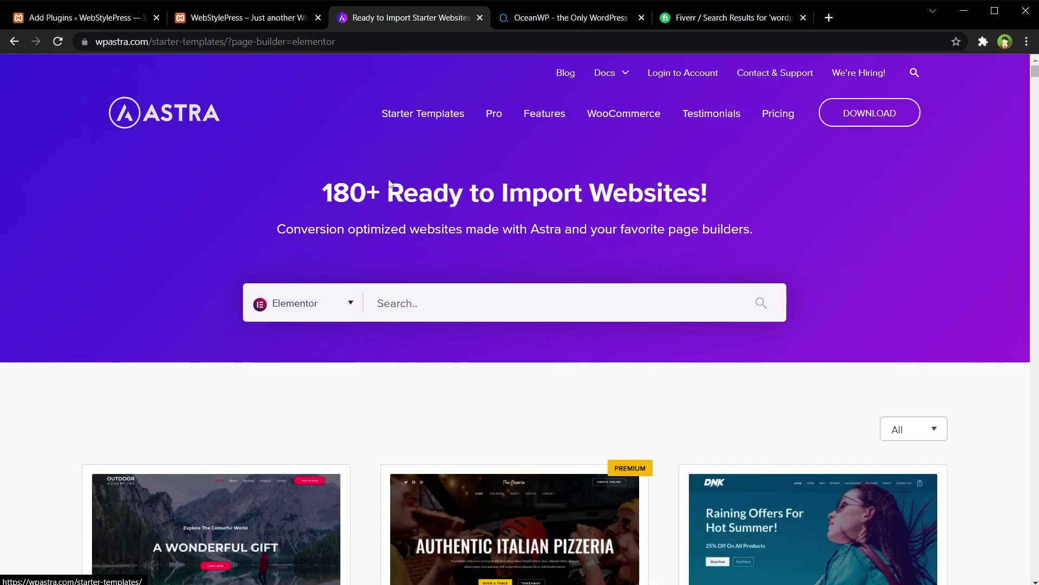
left_click(355, 308)
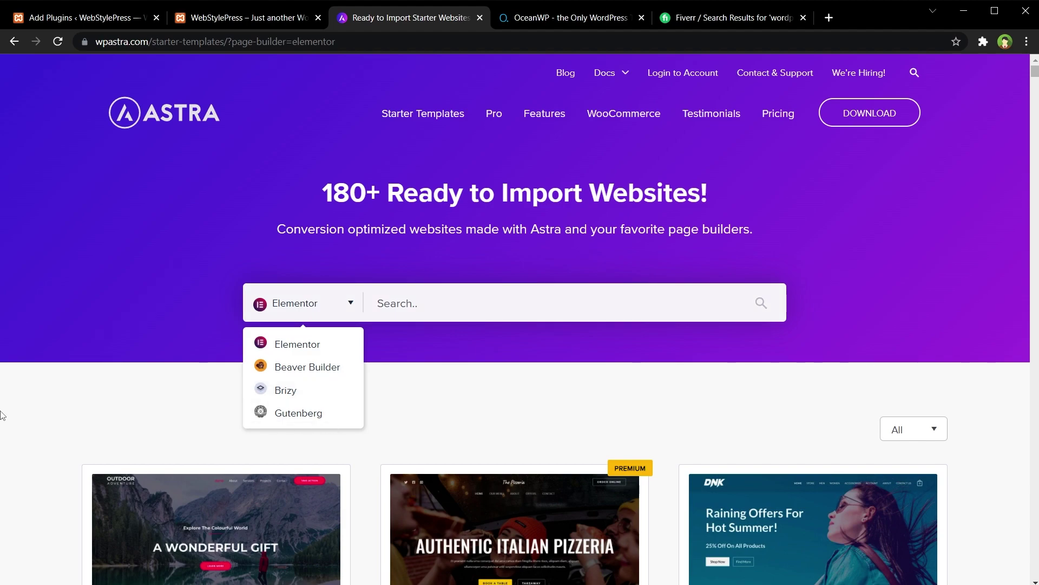
left_click(934, 432)
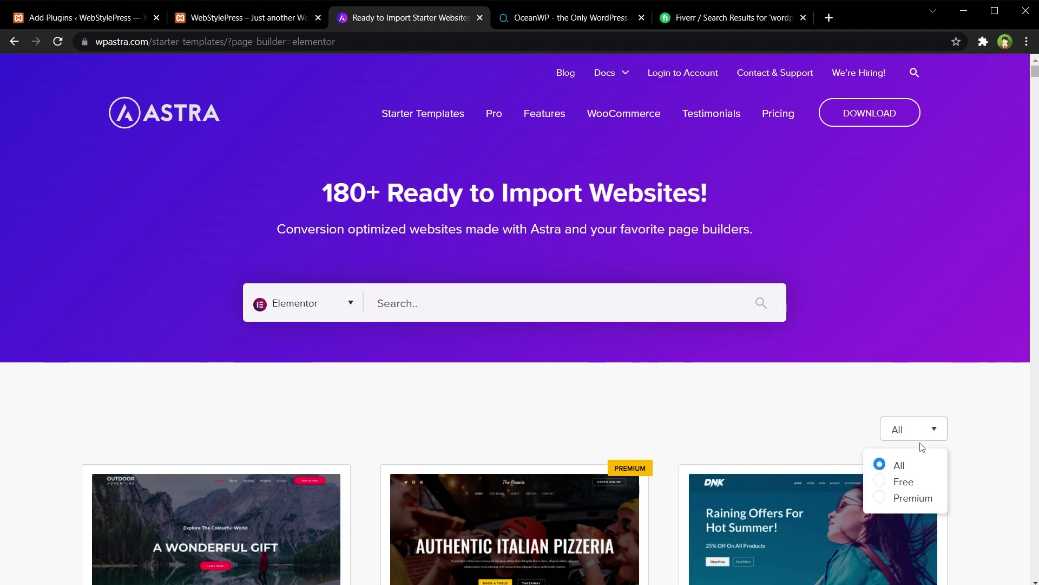
left_click(903, 481)
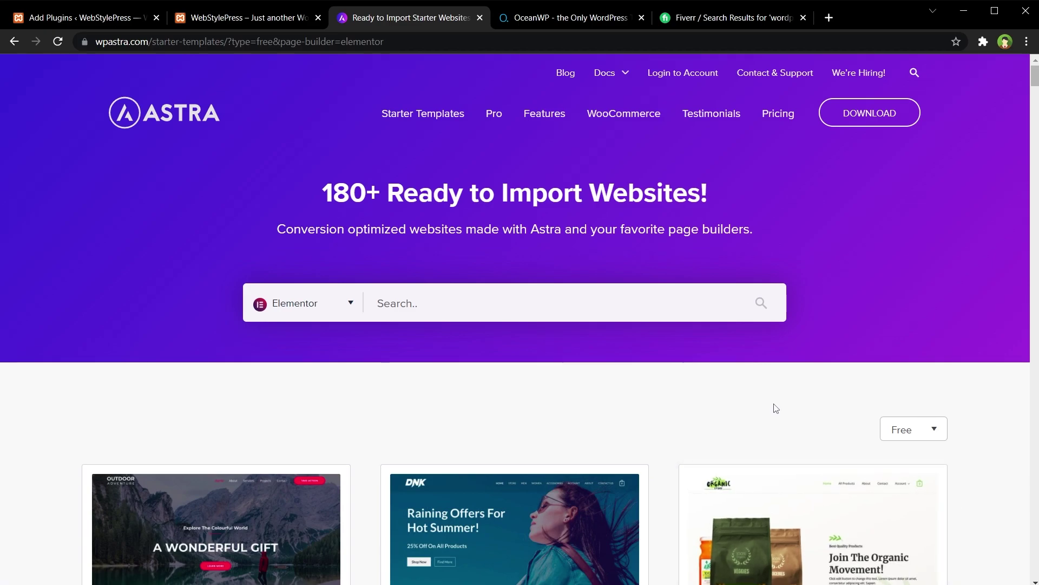
scroll(837, 374, "down", 3)
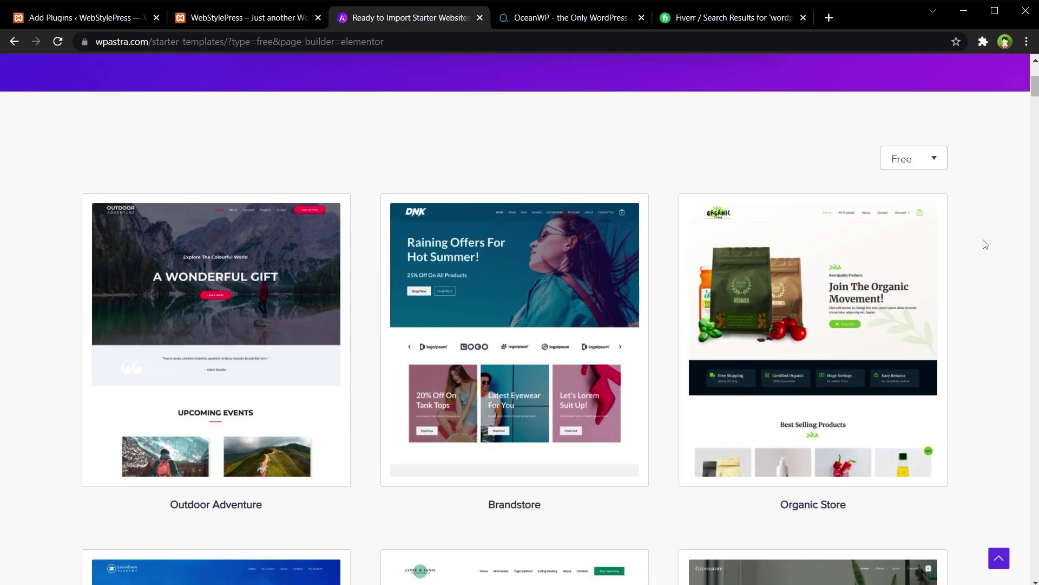
scroll(979, 260, "down", 5)
scroll(968, 287, "down", 3)
scroll(958, 290, "down", 2)
scroll(959, 291, "down", 3)
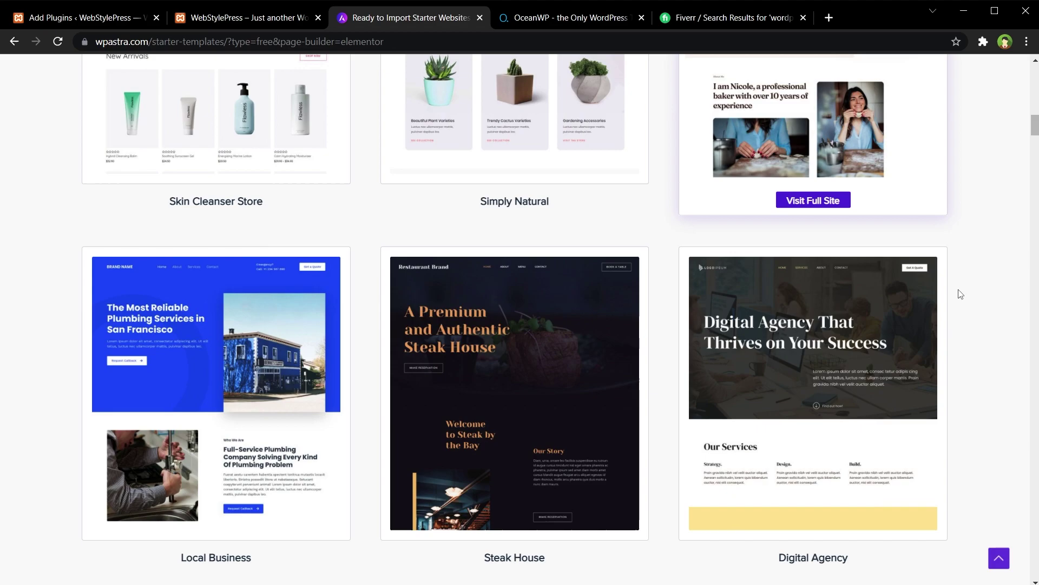
scroll(957, 294, "down", 3)
scroll(966, 295, "down", 3)
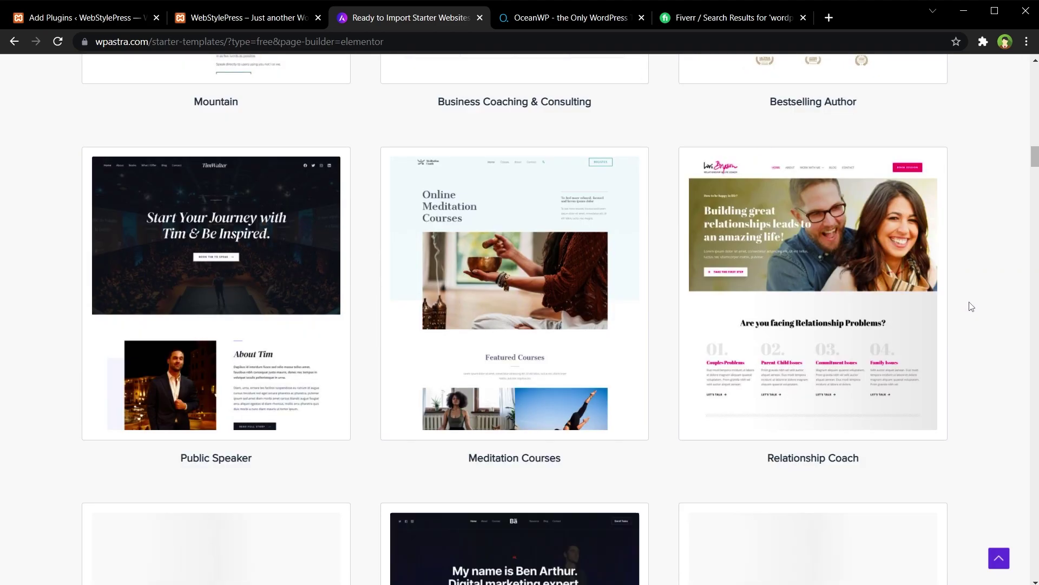
scroll(971, 307, "down", 3)
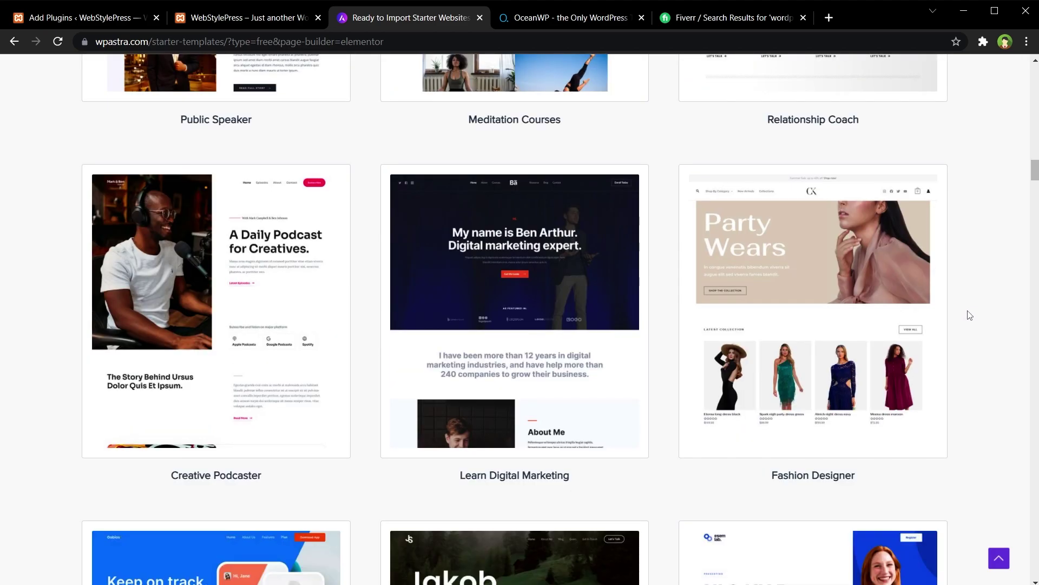
scroll(968, 314, "down", 1)
scroll(969, 317, "down", 4)
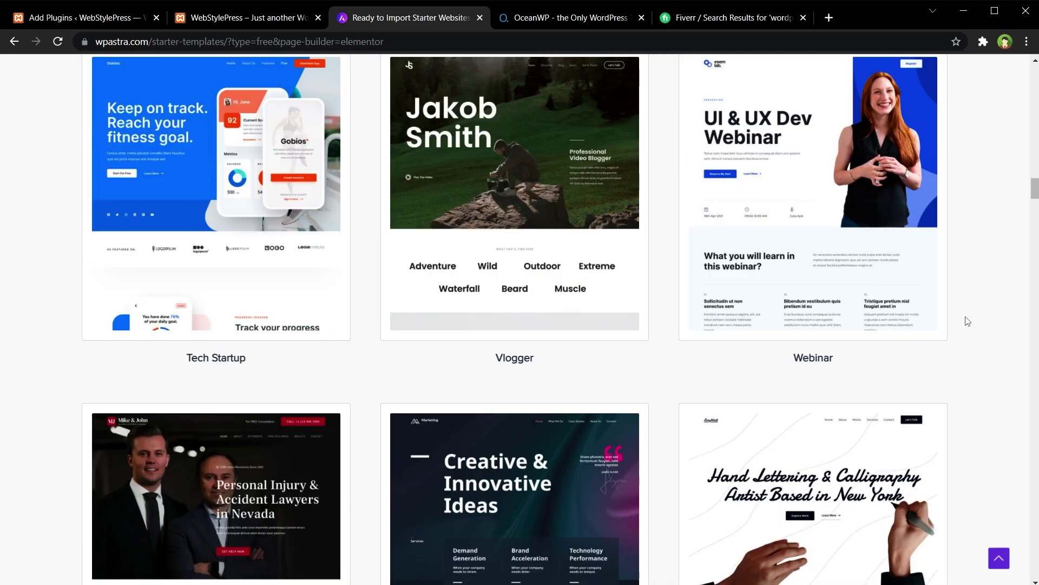
scroll(967, 326, "down", 5)
scroll(966, 323, "down", 1)
scroll(963, 328, "down", 3)
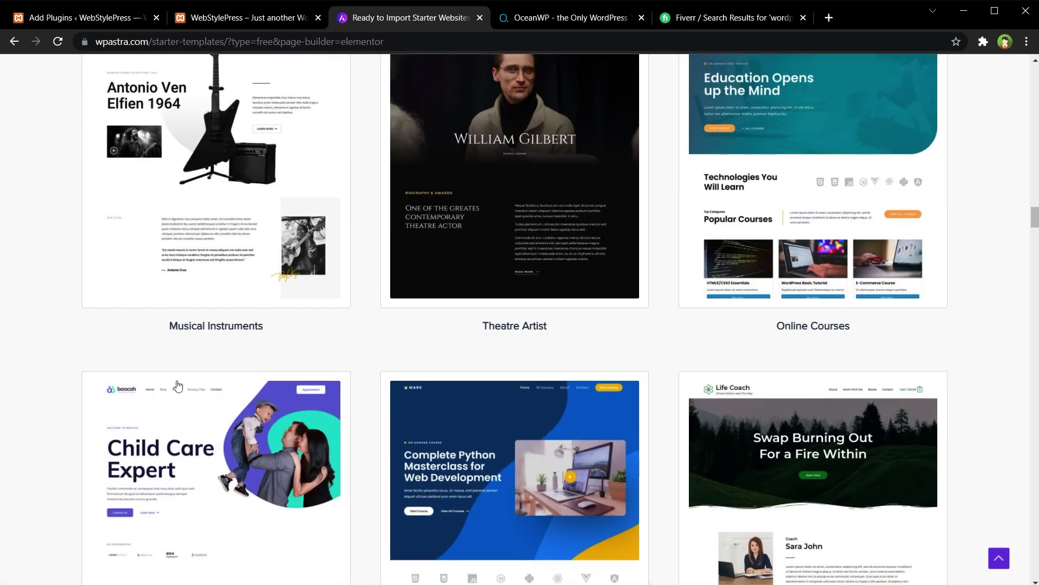
scroll(30, 337, "down", 5)
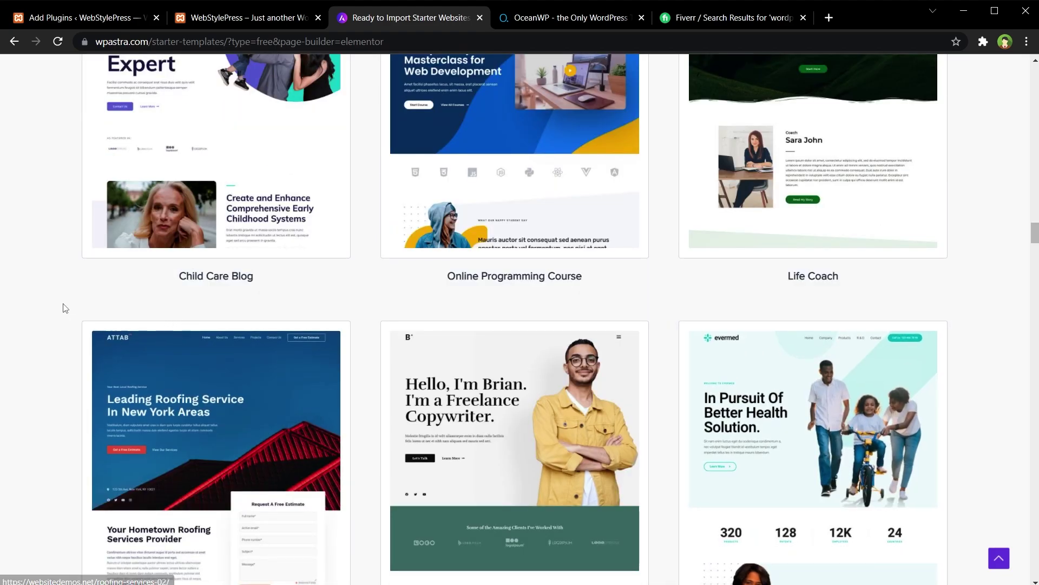
scroll(15, 323, "down", 5)
scroll(15, 322, "down", 1)
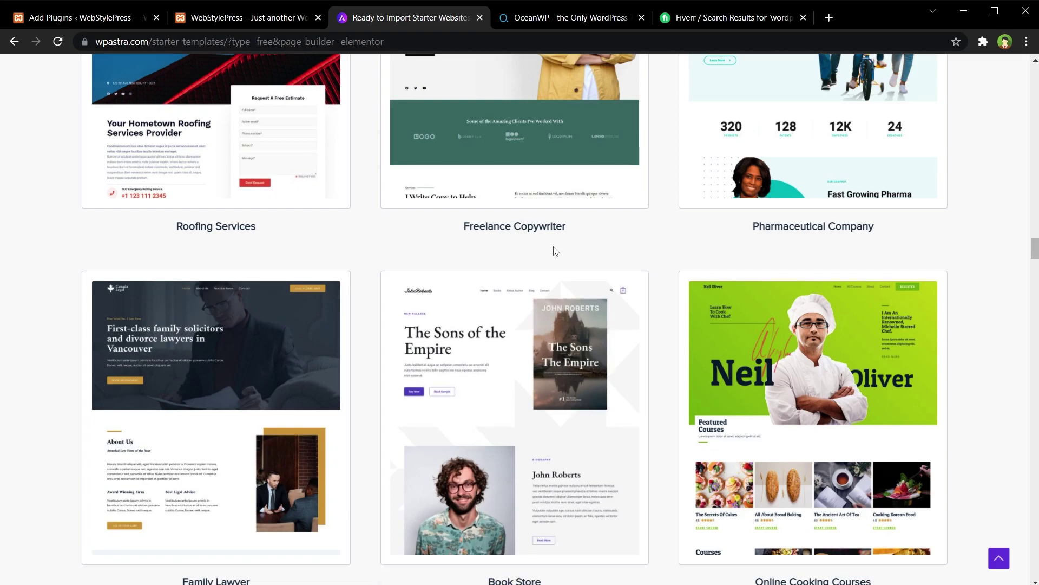
scroll(971, 366, "down", 7)
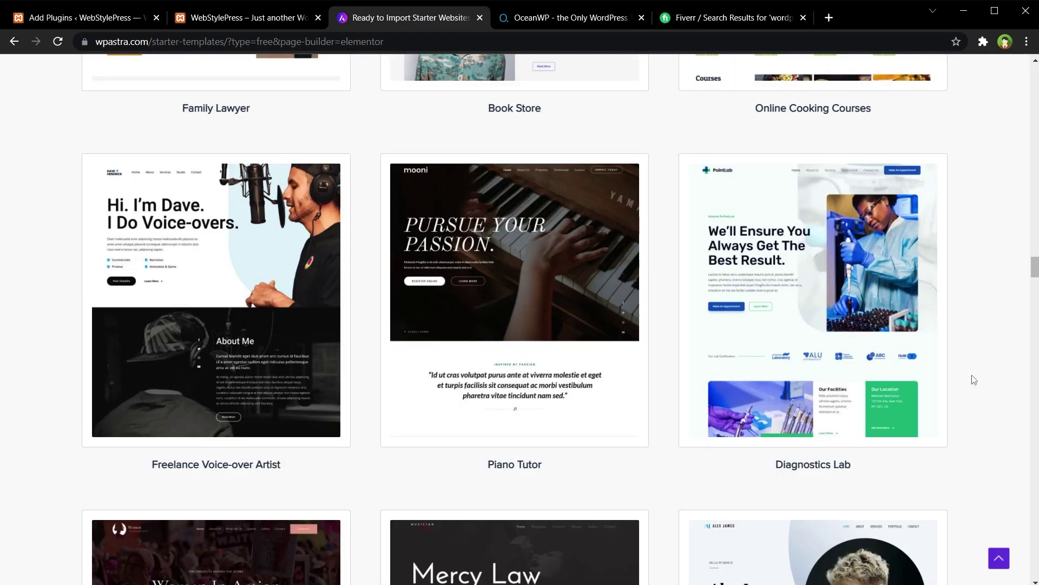
scroll(7, 414, "down", 7)
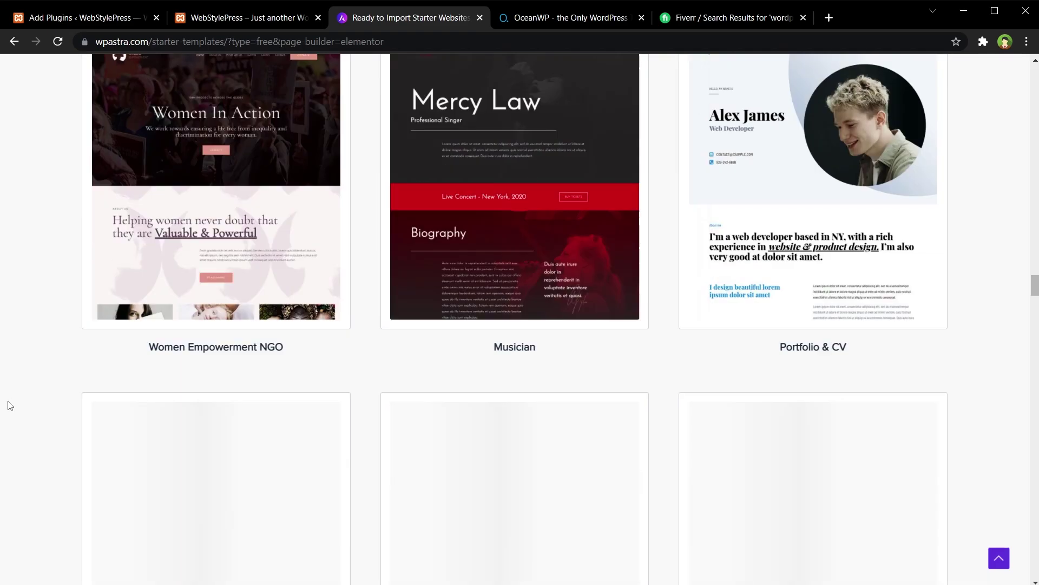
scroll(8, 404, "down", 3)
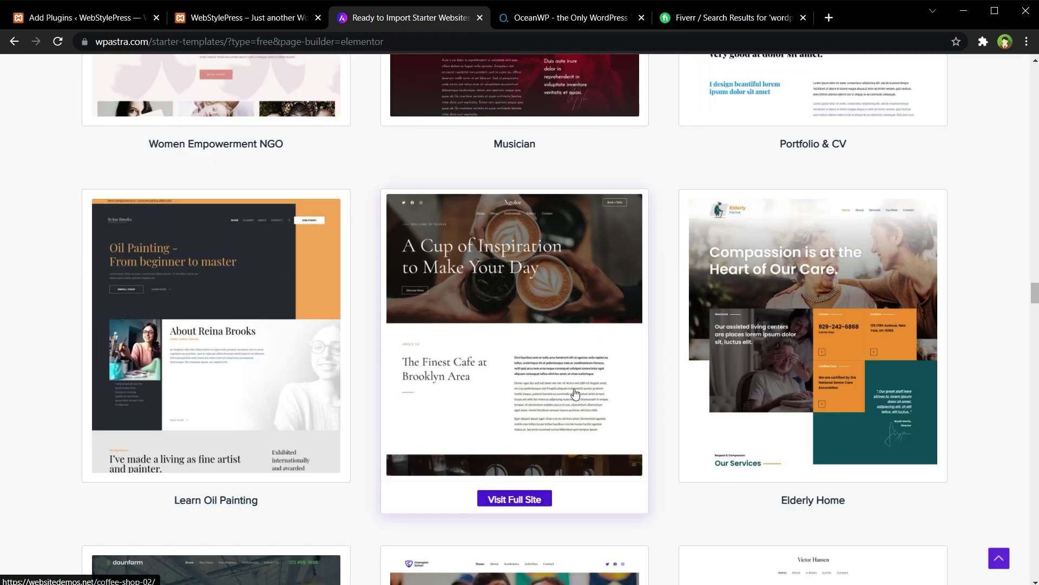
mouse_move(514, 244)
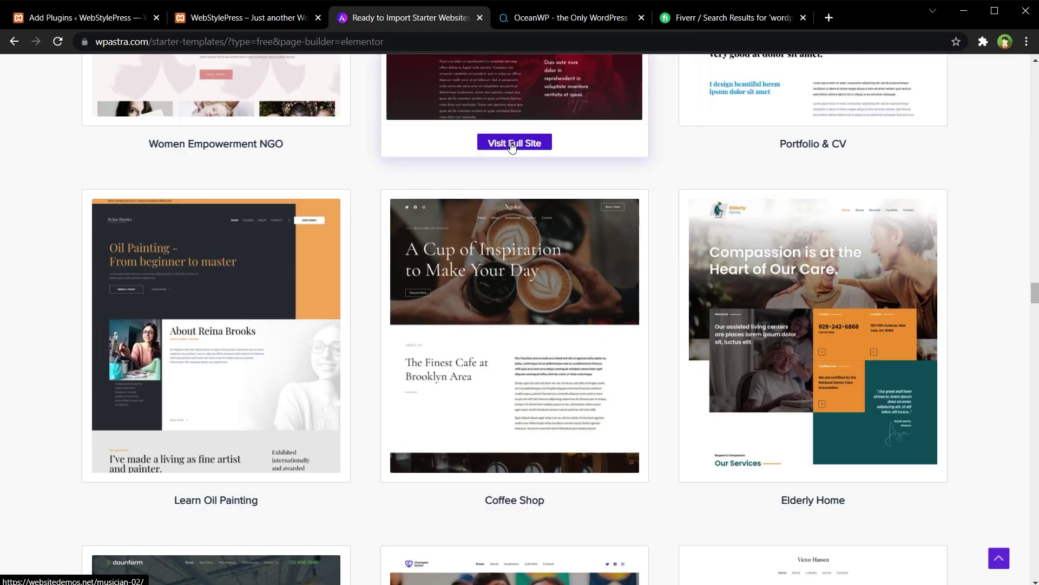
scroll(804, 186, "down", 7)
scroll(801, 198, "down", 2)
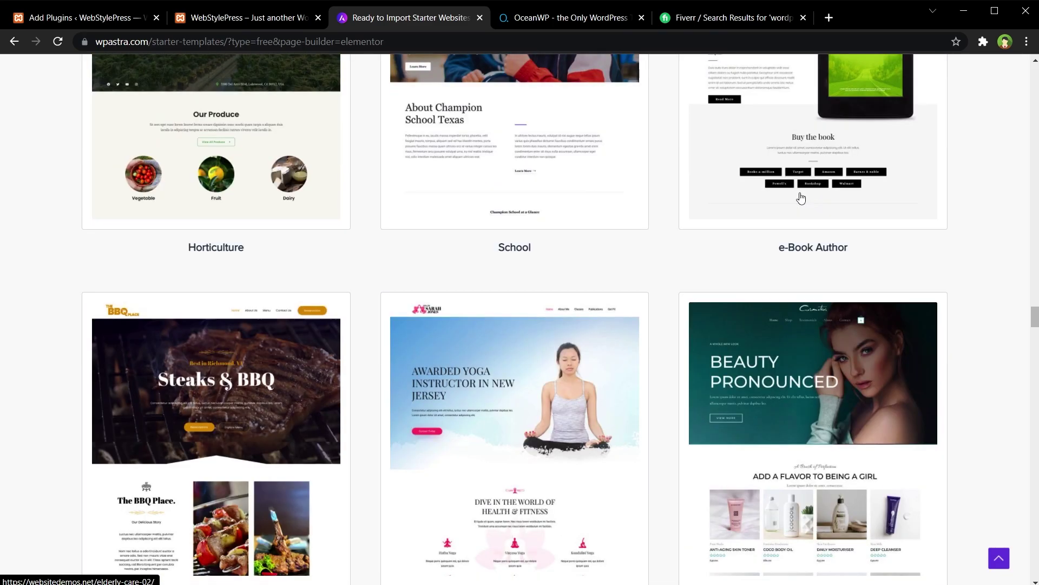
scroll(801, 197, "down", 4)
scroll(800, 203, "down", 7)
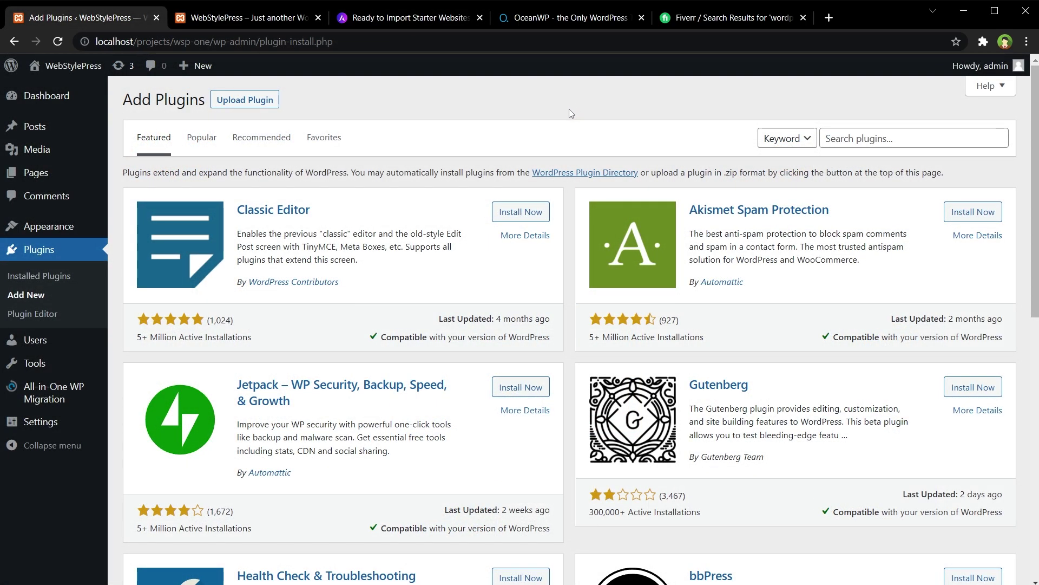
mouse_move(49, 227)
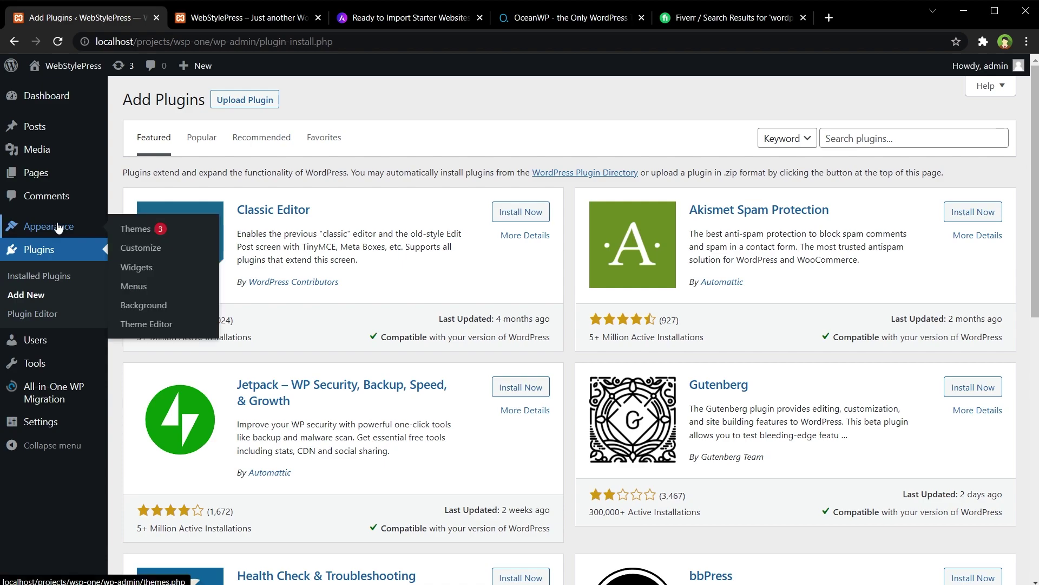
Install and activate the Astra theme from the theme directory, then view Astra Options.
left_click(146, 231)
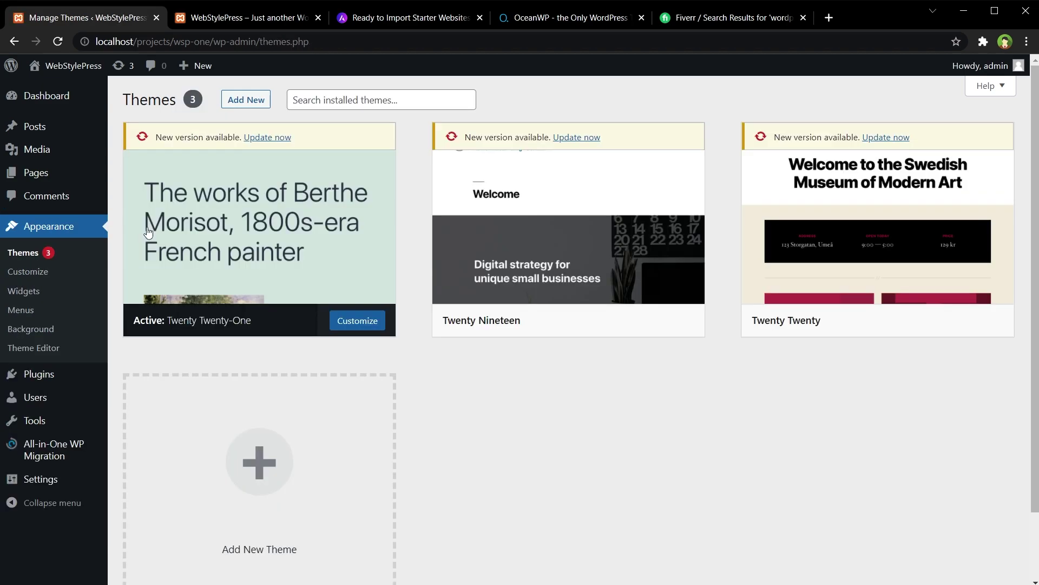
left_click(246, 100)
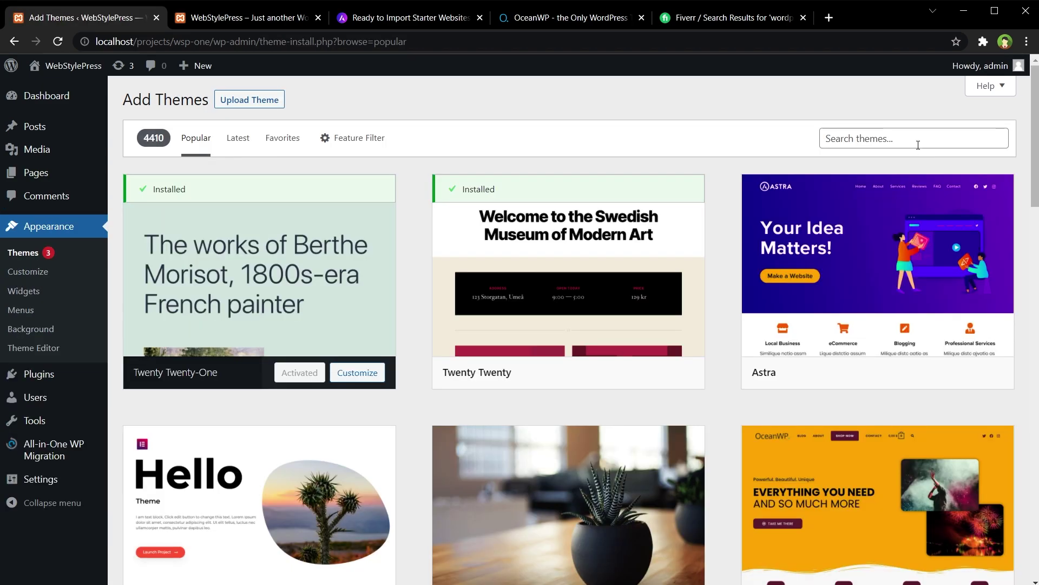
left_click(918, 138)
type("as")
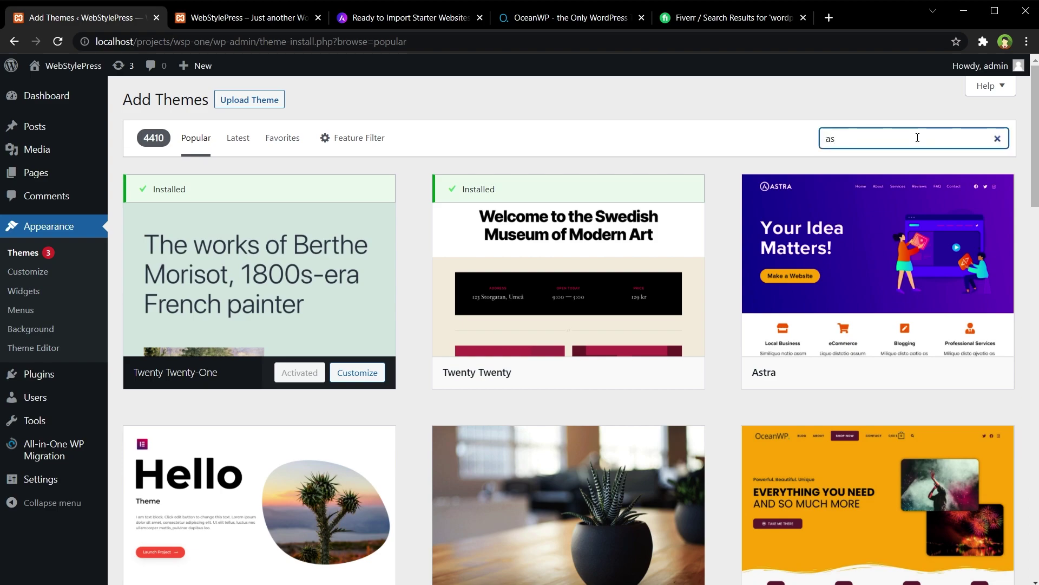
type("tra")
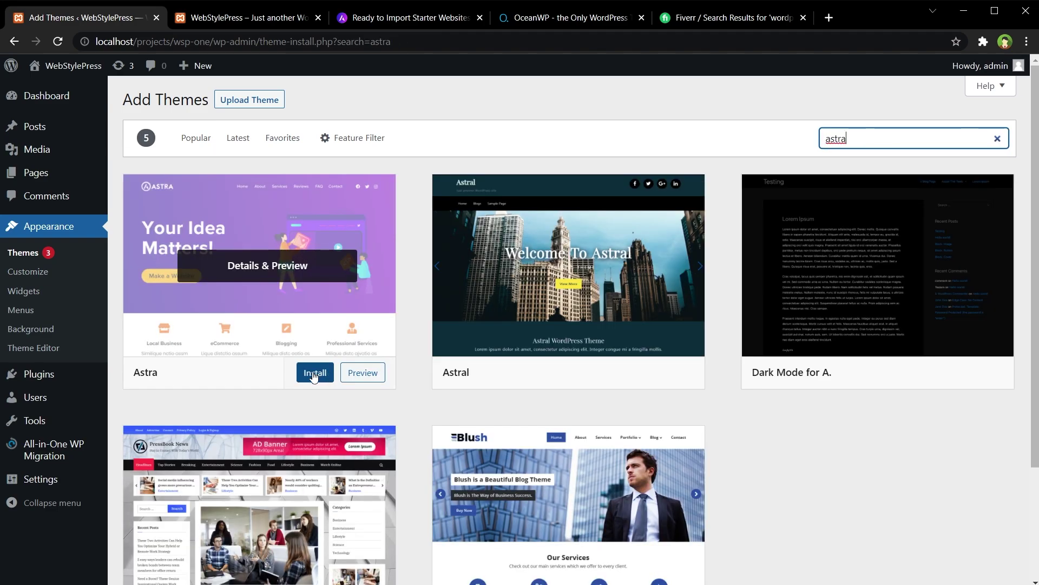
left_click(298, 372)
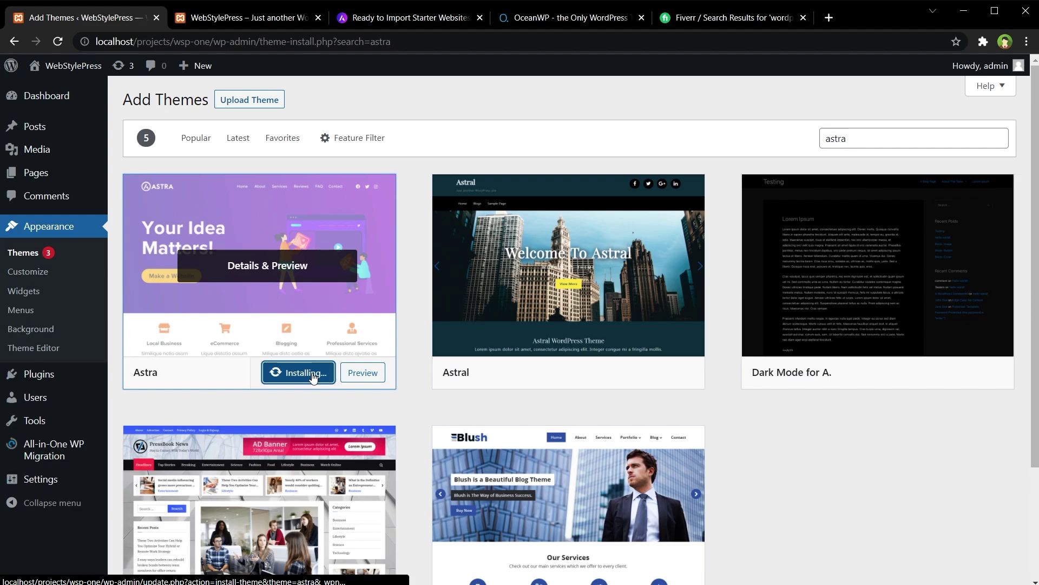
left_click(299, 379)
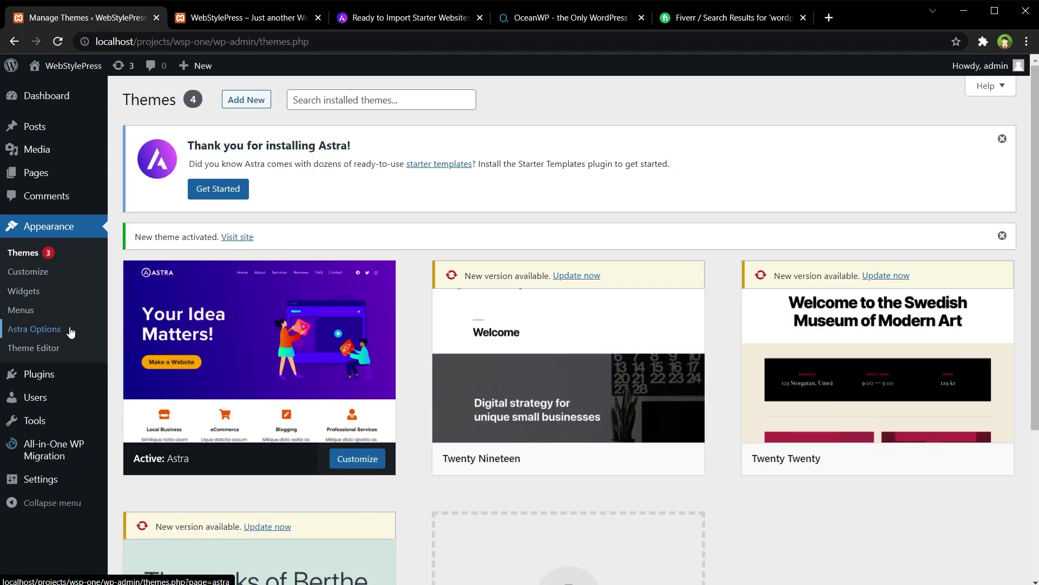
left_click(43, 337)
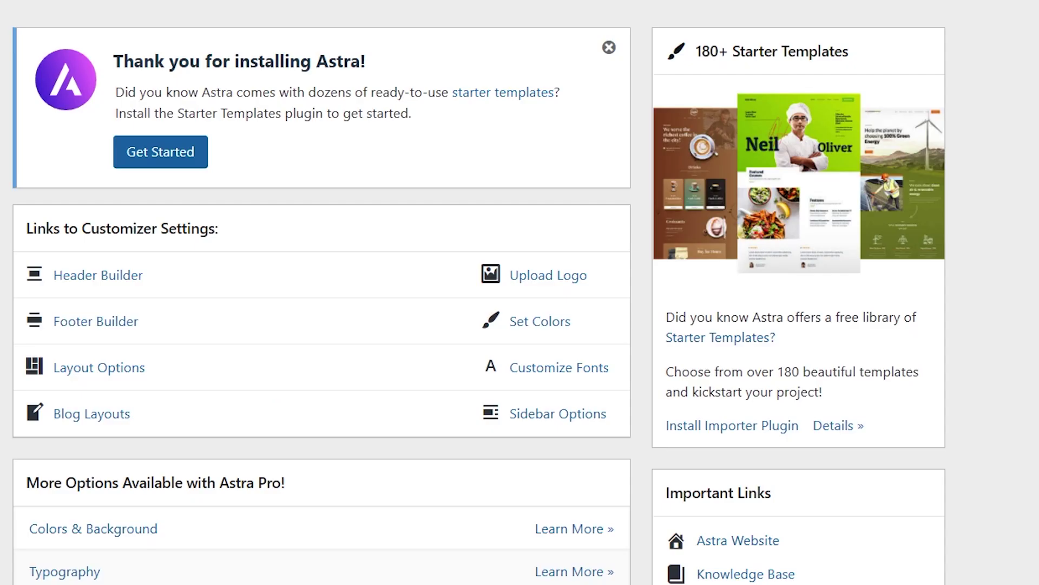
Install the Starter Templates importer, choose Elementor, and filter the grid to free templates.
left_click(735, 424)
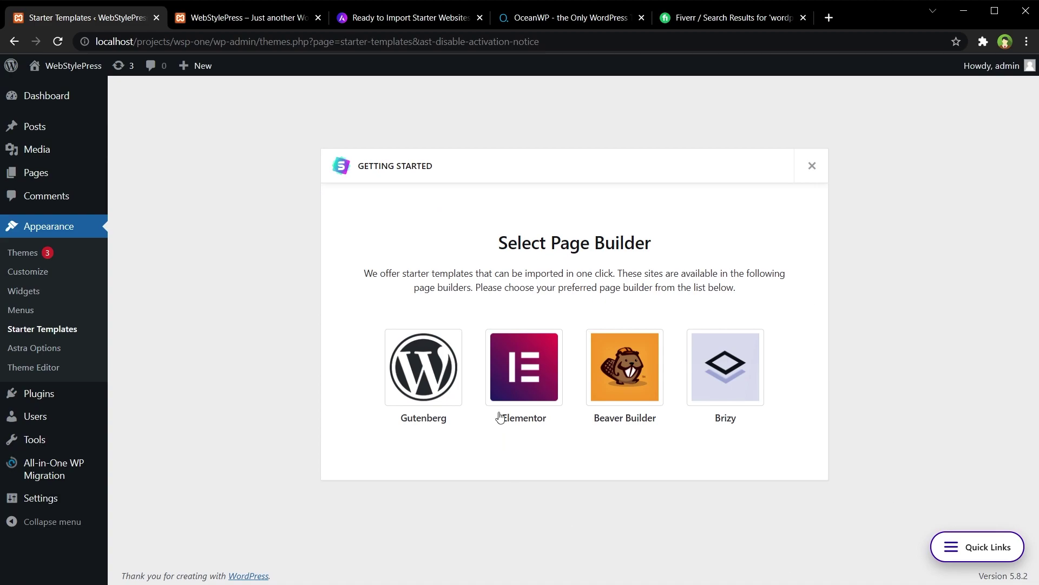
left_click(499, 371)
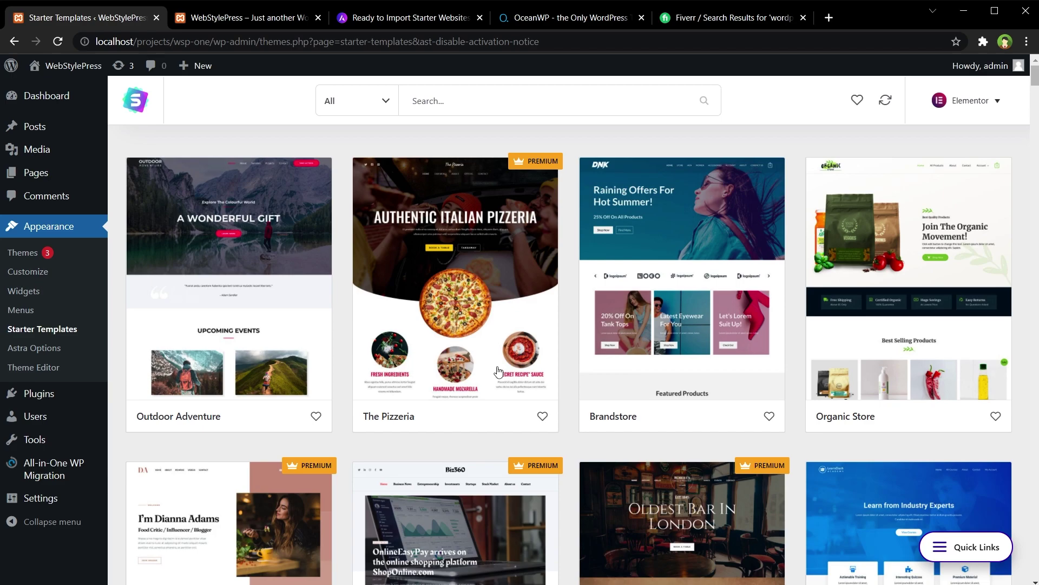
left_click(381, 108)
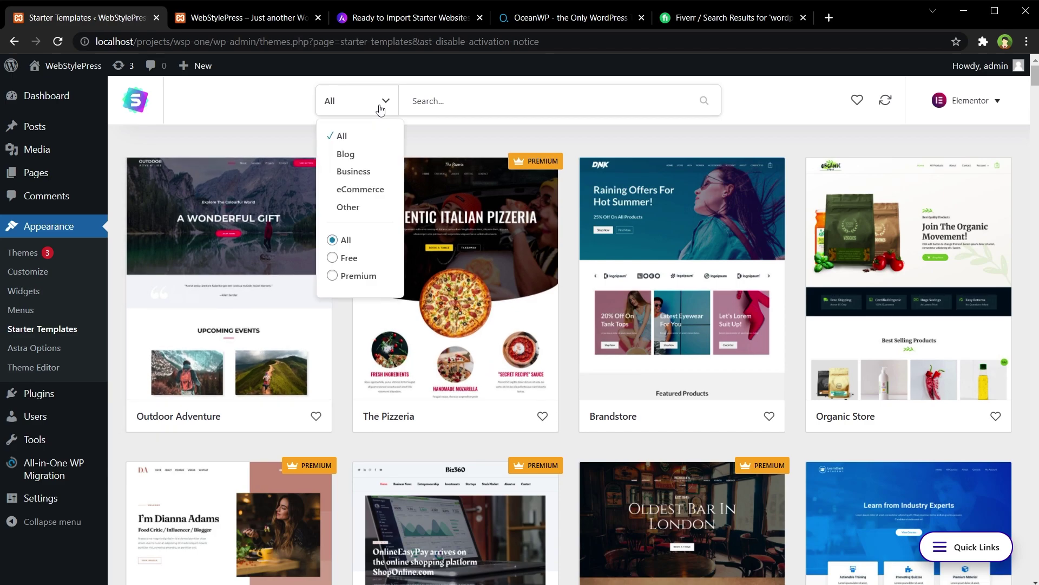
left_click(350, 258)
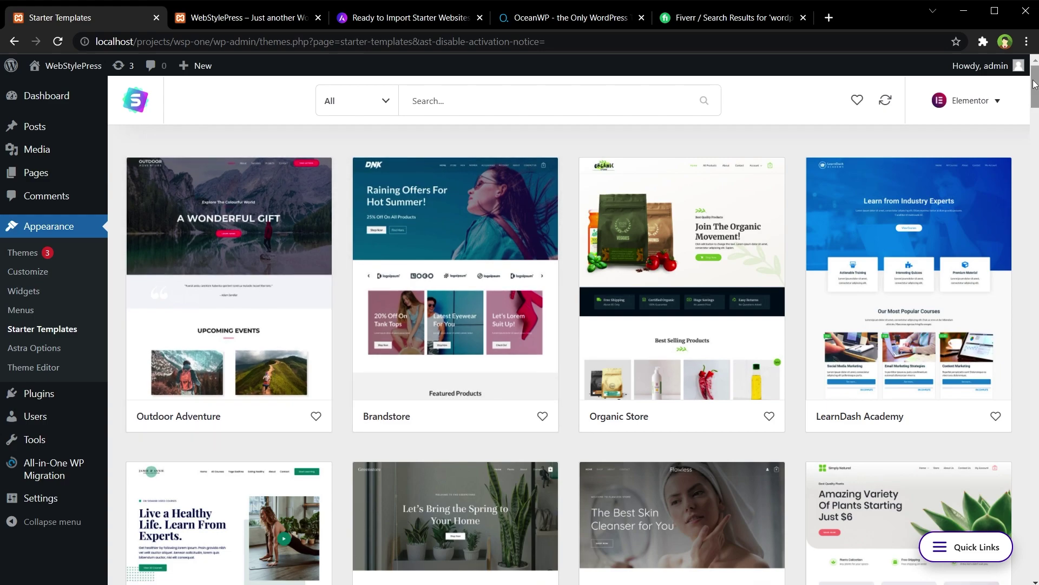
left_click_drag(1035, 84, 1037, 228)
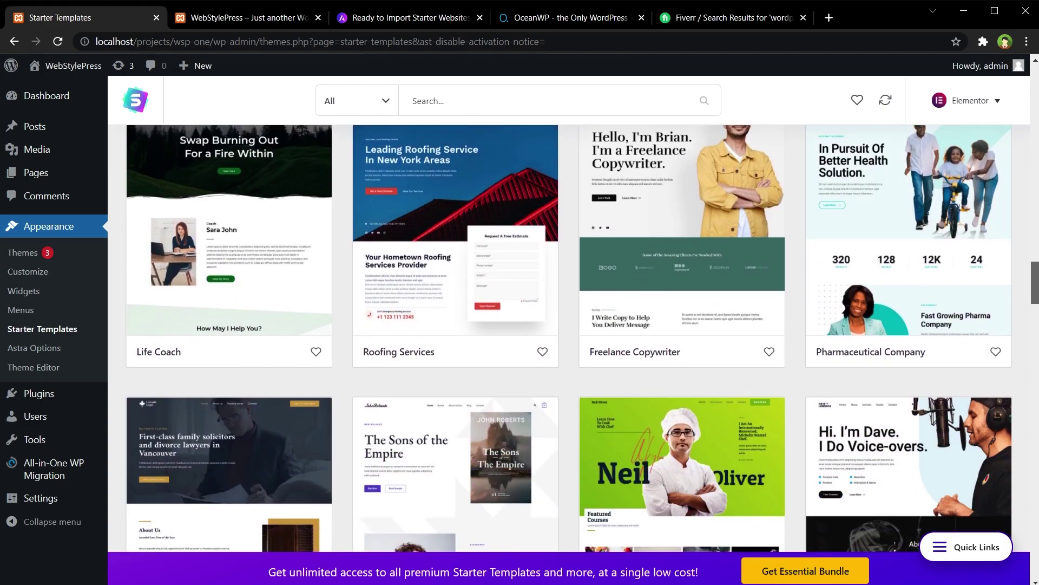
left_click_drag(1036, 228, 1035, 305)
scroll(568, 339, "up", 1)
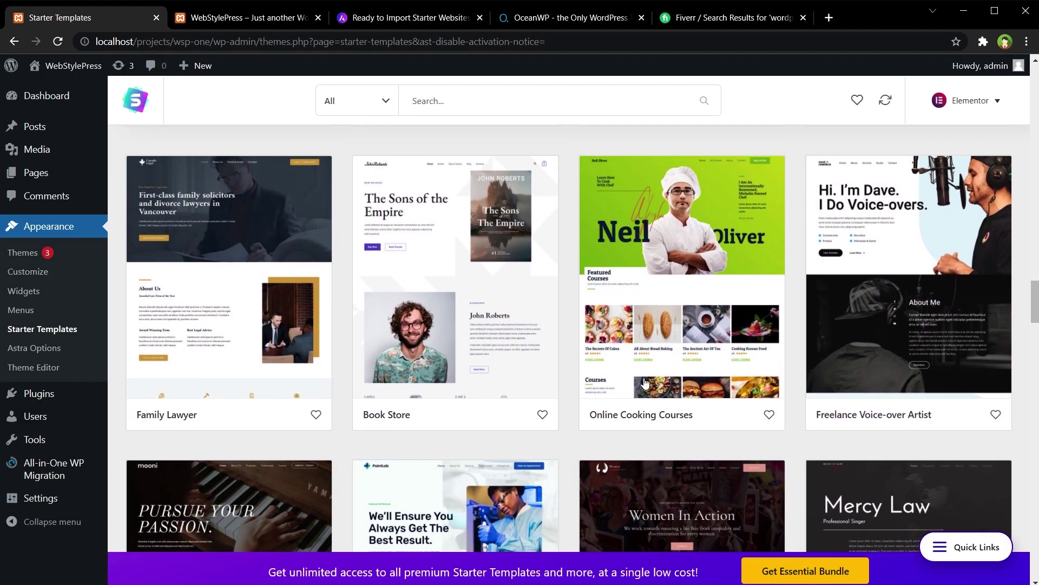
Start importing the complete Family Lawyer site as an Intermediate WordPress user.
left_click(227, 304)
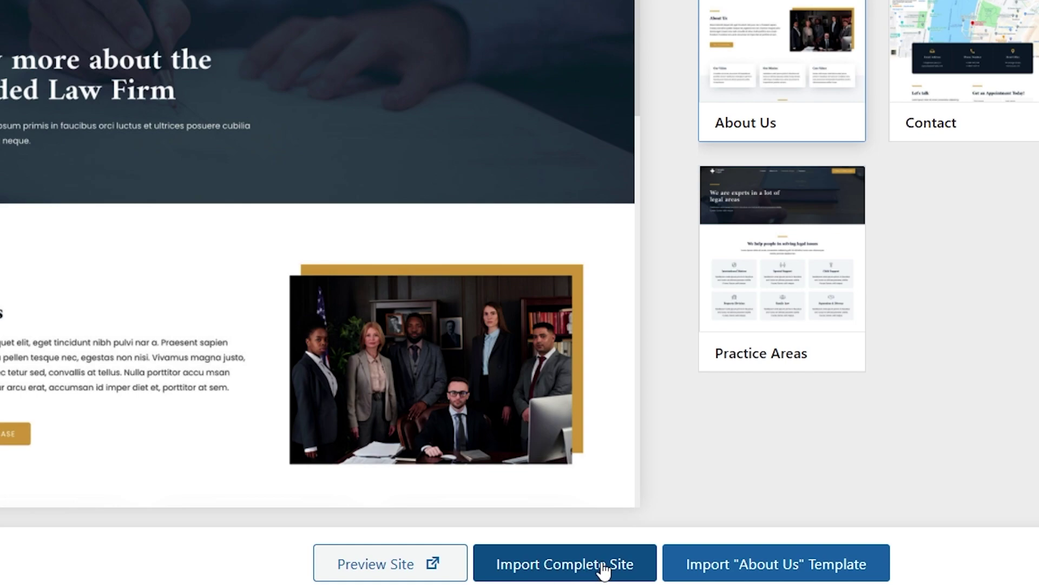
left_click(575, 571)
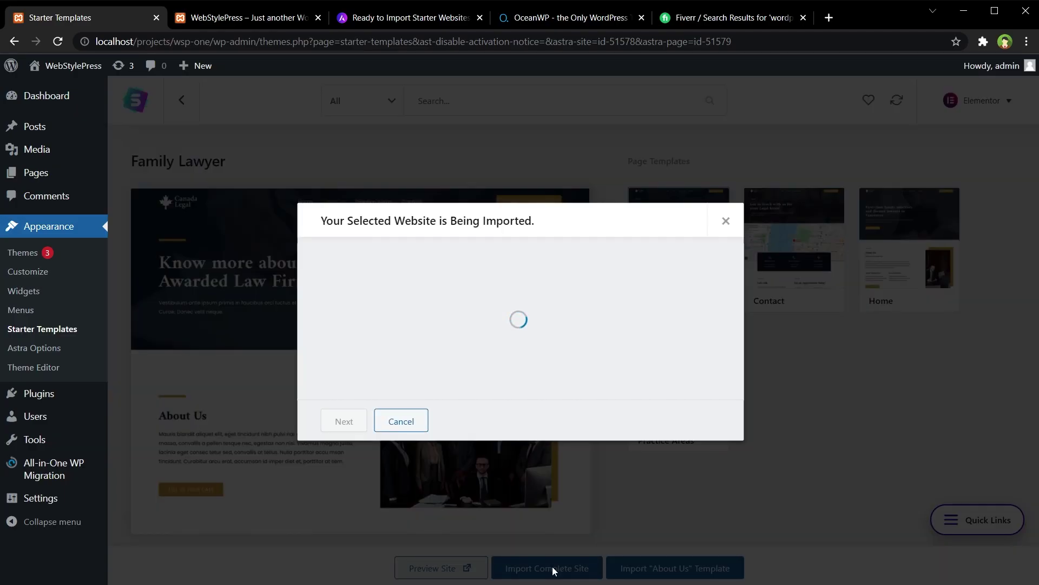
left_click(482, 308)
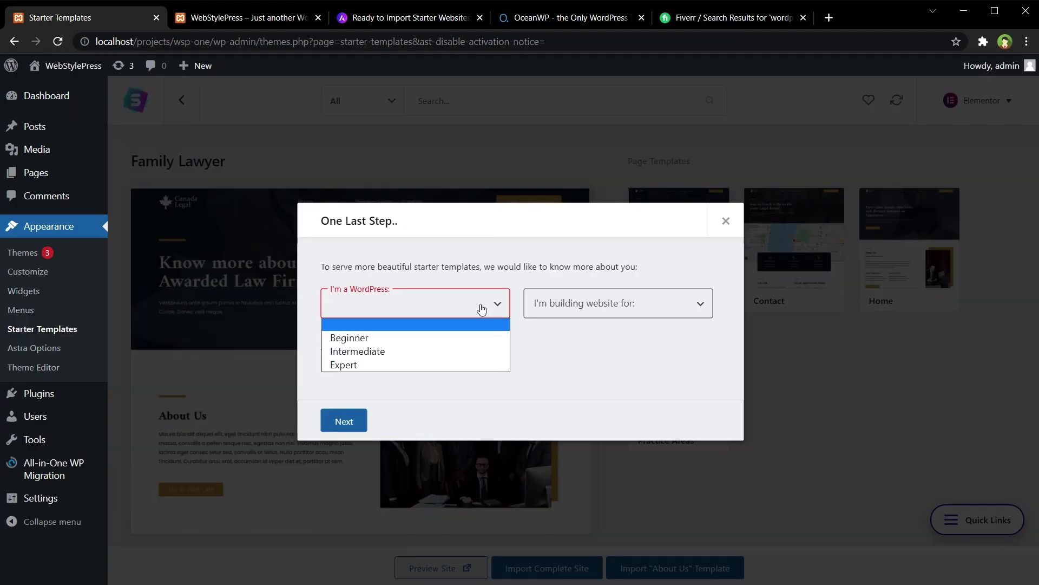
left_click(494, 351)
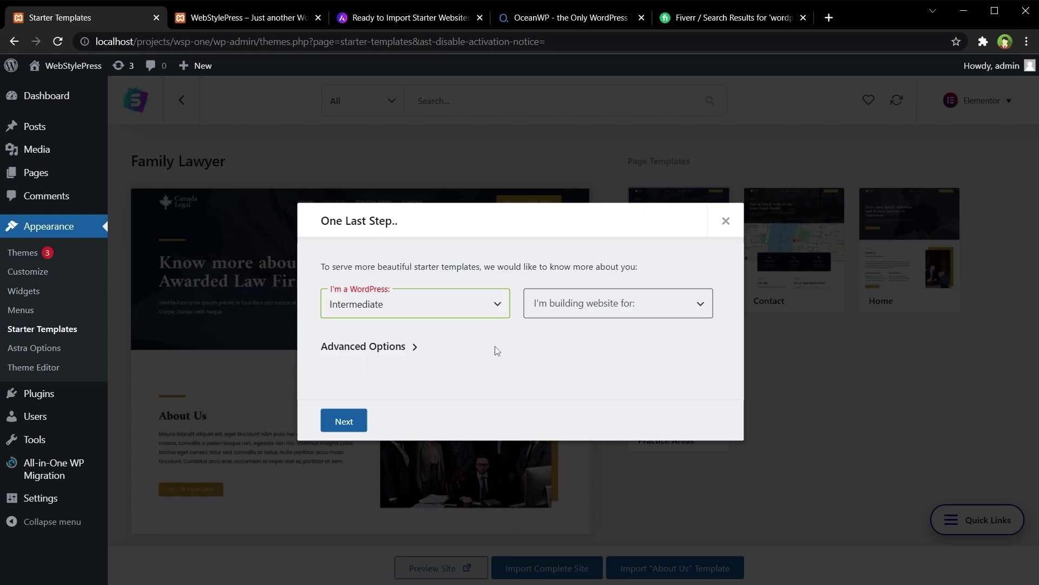
Mark the site as for Myself/My company, reveal Advanced Options, and skip the details to import.
left_click(594, 308)
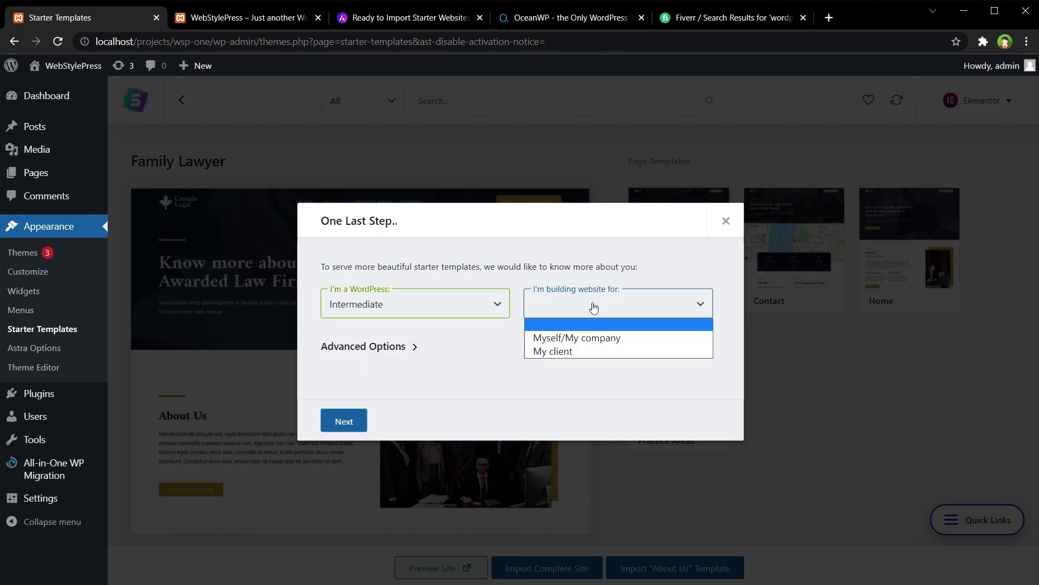
left_click(595, 337)
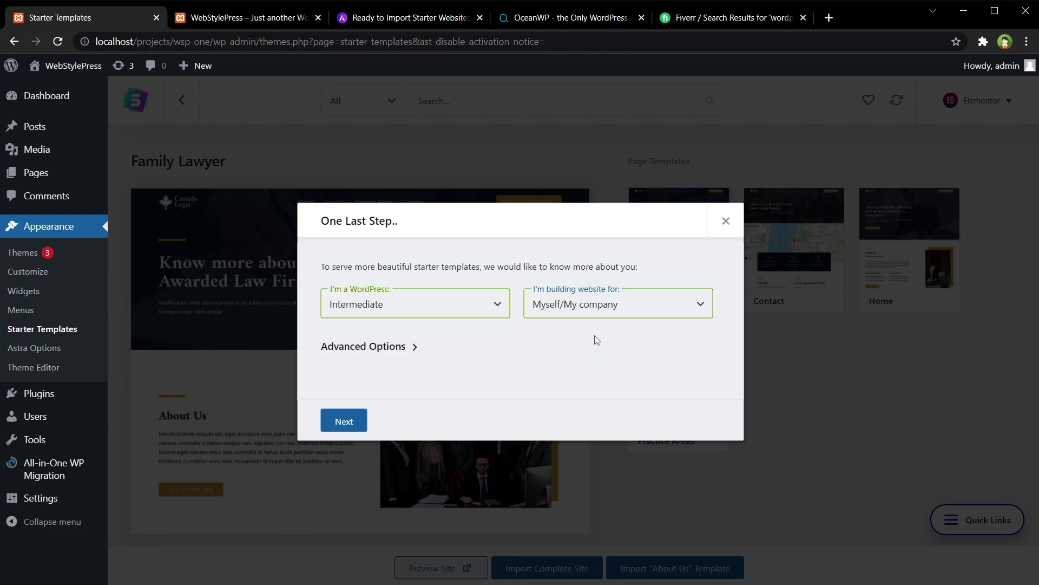
left_click(392, 352)
scroll(538, 368, "down", 1)
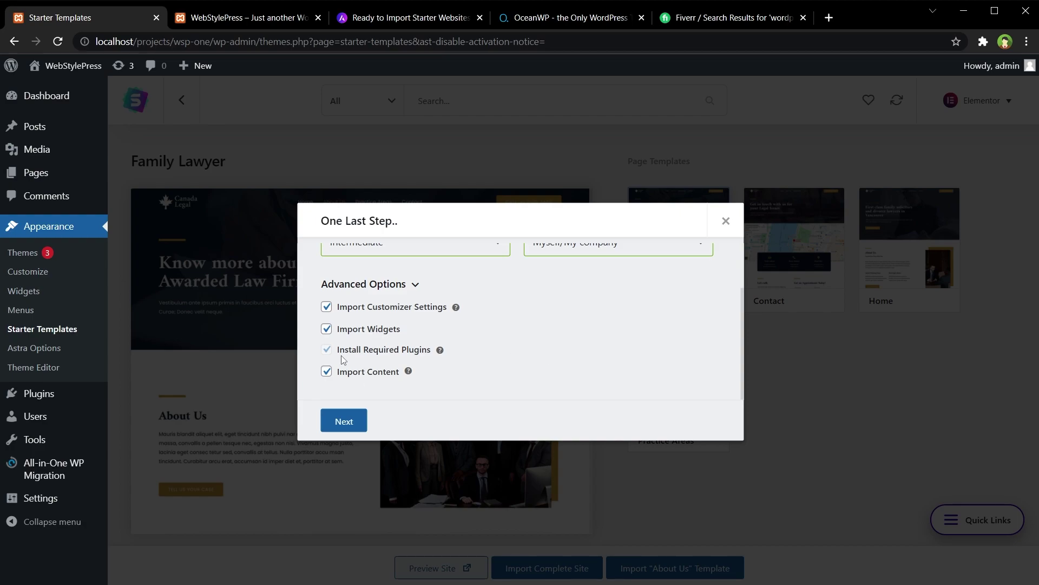
left_click(354, 422)
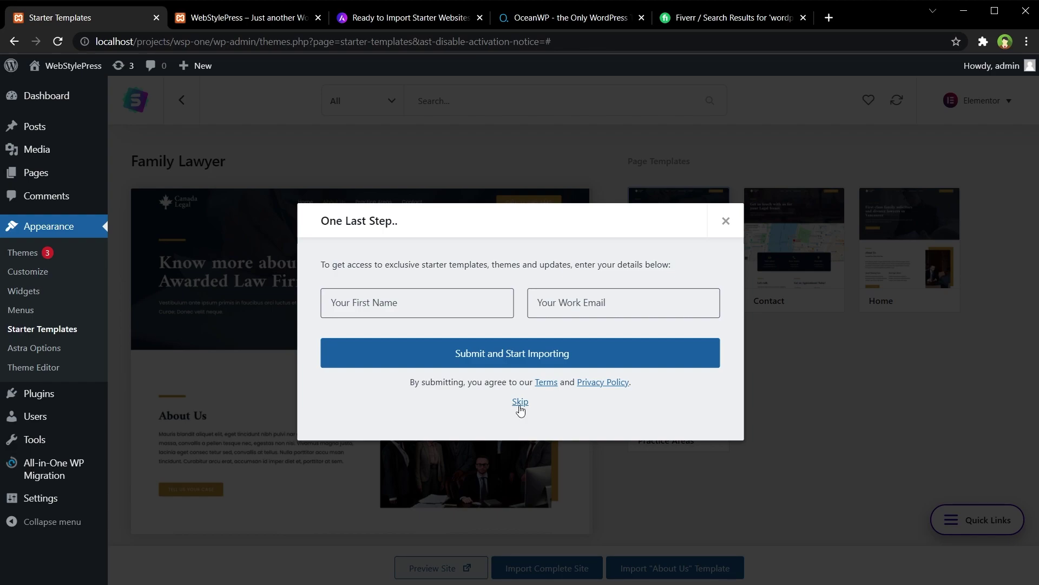
left_click(519, 404)
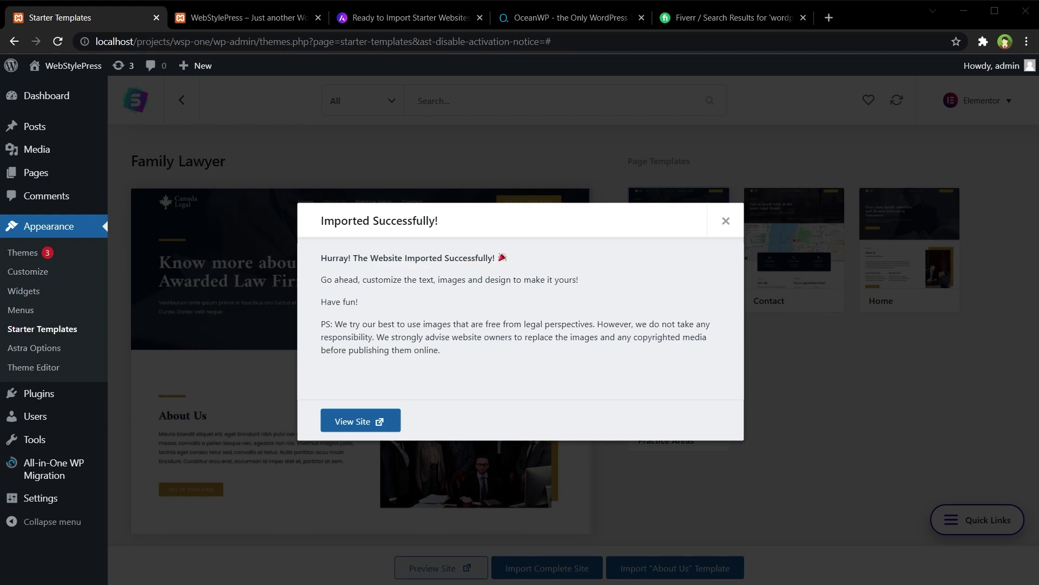
Dismiss the import success message and reload the front-end homepage to show the Canada Legal design.
left_click(726, 221)
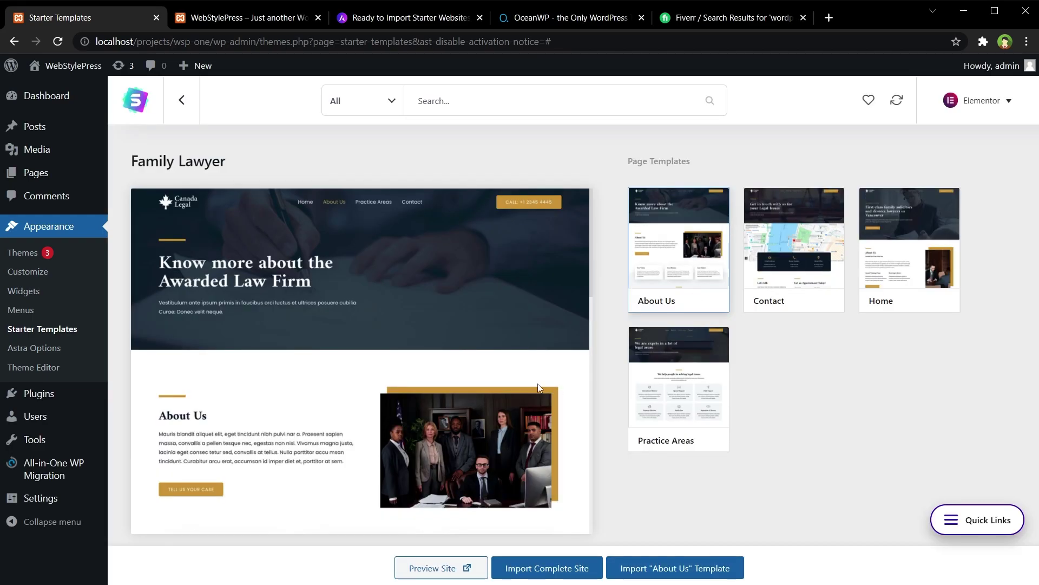
left_click(211, 20)
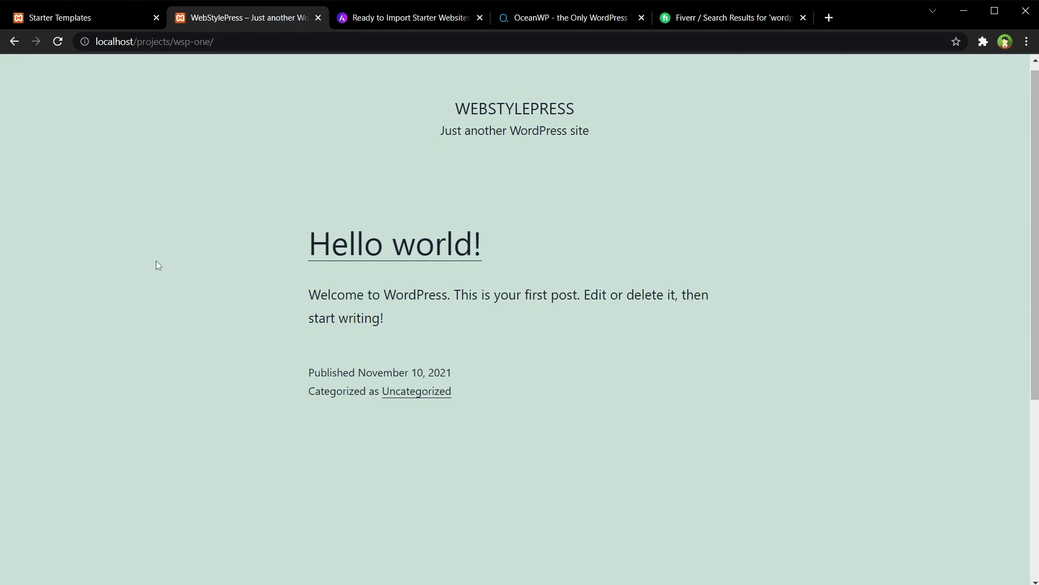
right_click(51, 213)
left_click(122, 255)
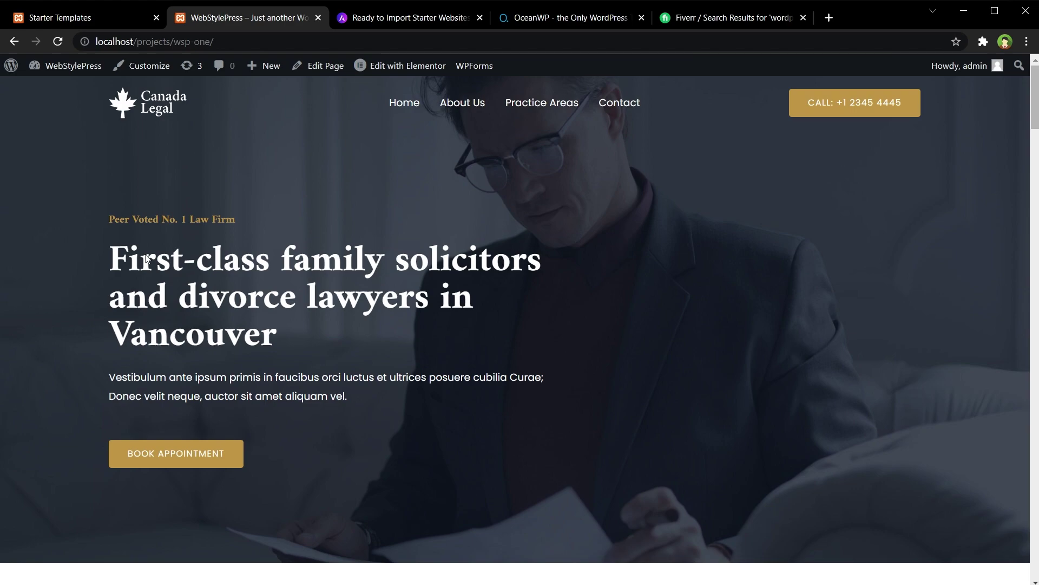
scroll(646, 339, "down", 4)
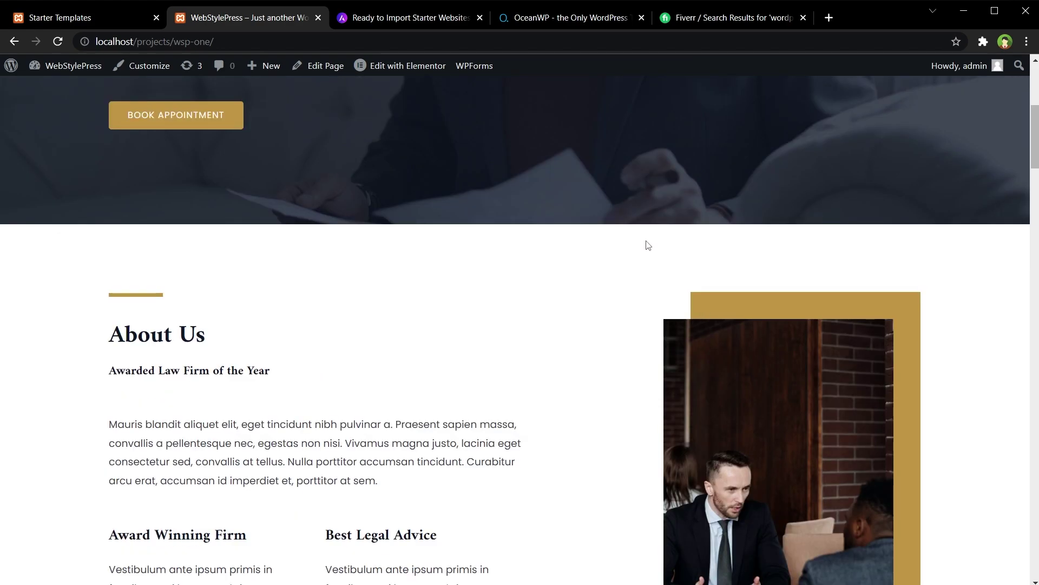
scroll(618, 251, "down", 3)
scroll(551, 258, "down", 3)
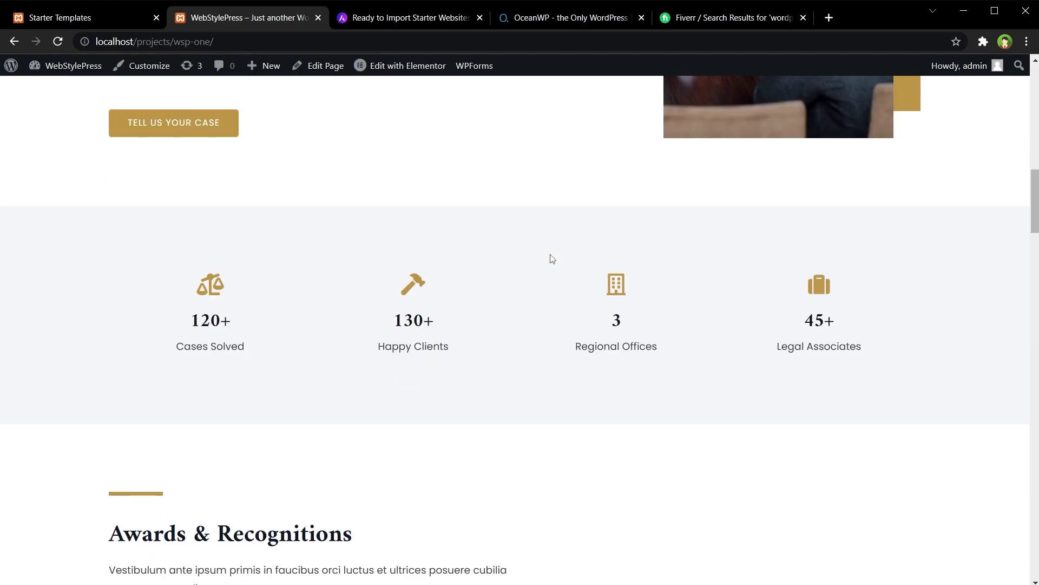
scroll(548, 260, "down", 4)
scroll(549, 260, "down", 3)
scroll(547, 262, "down", 3)
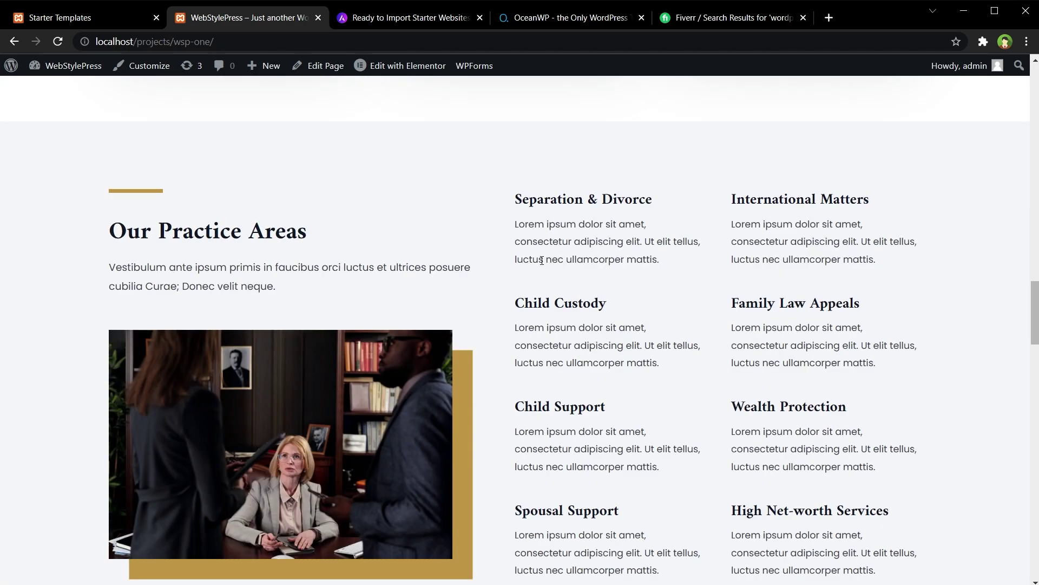
scroll(544, 263, "down", 3)
scroll(542, 265, "down", 3)
scroll(542, 266, "down", 4)
scroll(541, 268, "down", 2)
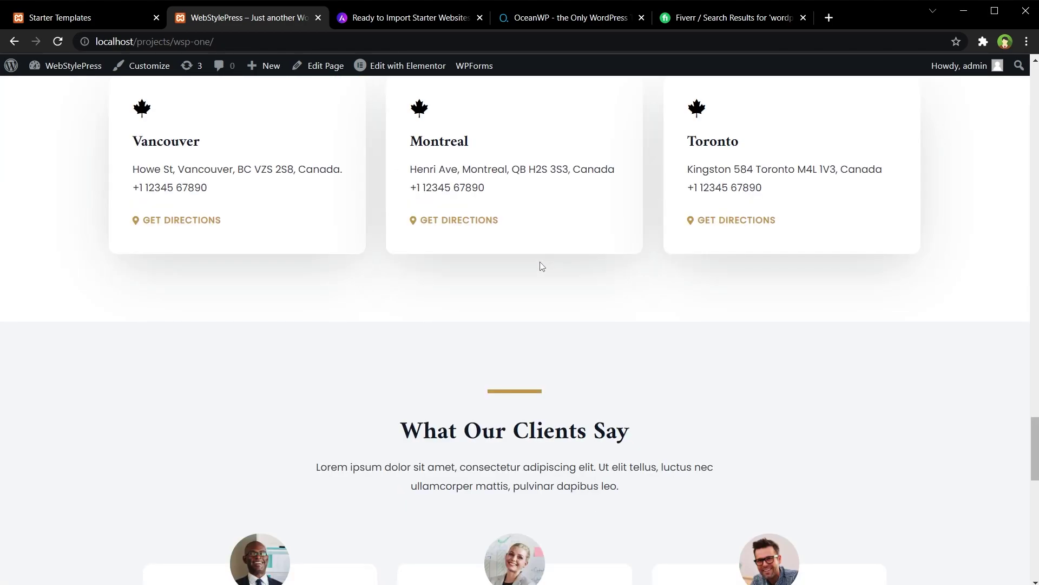
scroll(541, 268, "down", 3)
scroll(540, 270, "down", 4)
scroll(539, 271, "down", 2)
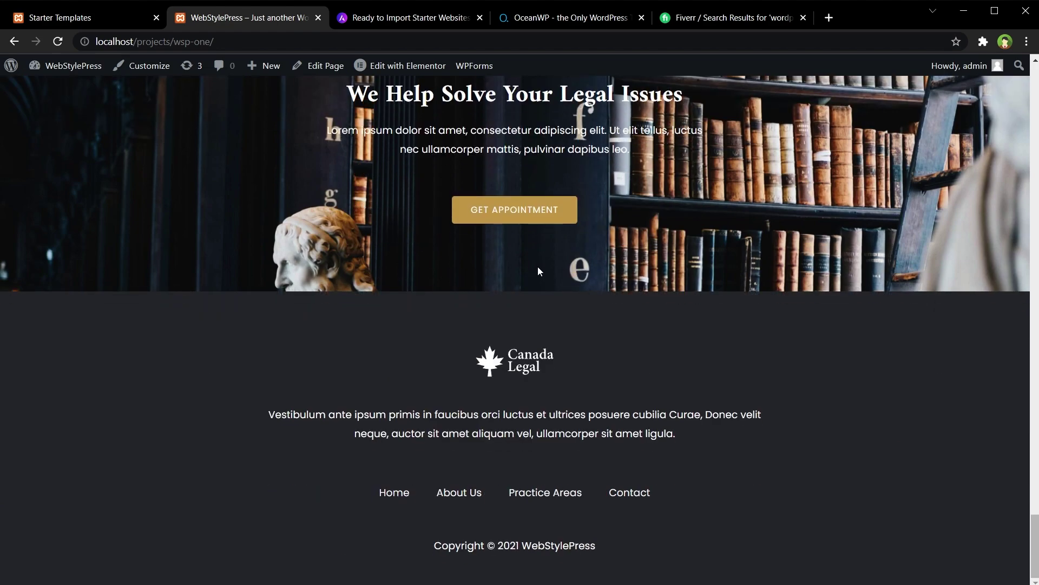
Browse the About Us and Practice Areas pages, expanding the case information, payment method and attorney contact FAQs.
left_click(448, 493)
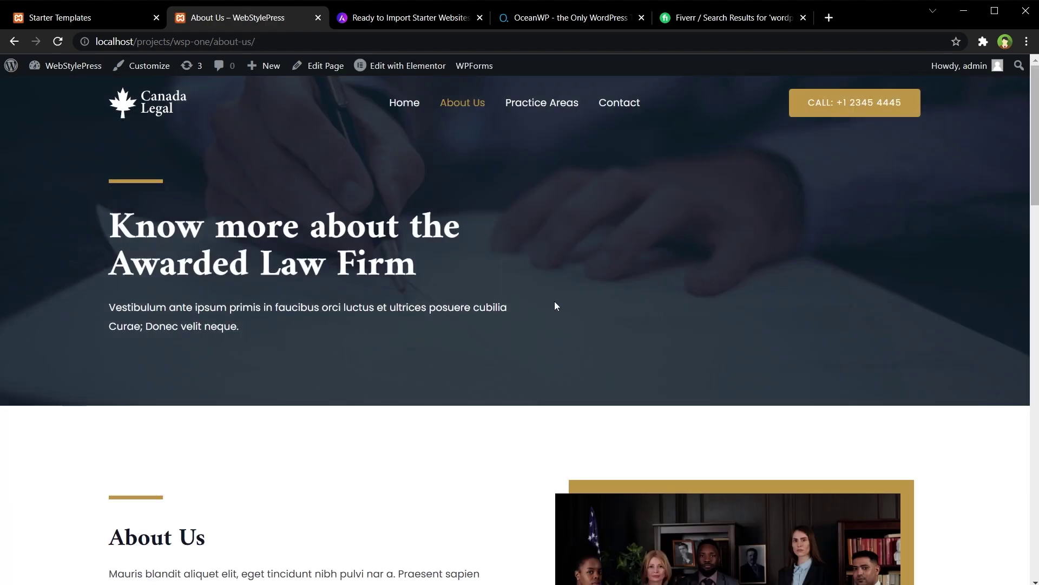
scroll(945, 319, "down", 1)
scroll(945, 318, "down", 4)
scroll(921, 324, "down", 1)
scroll(914, 341, "down", 4)
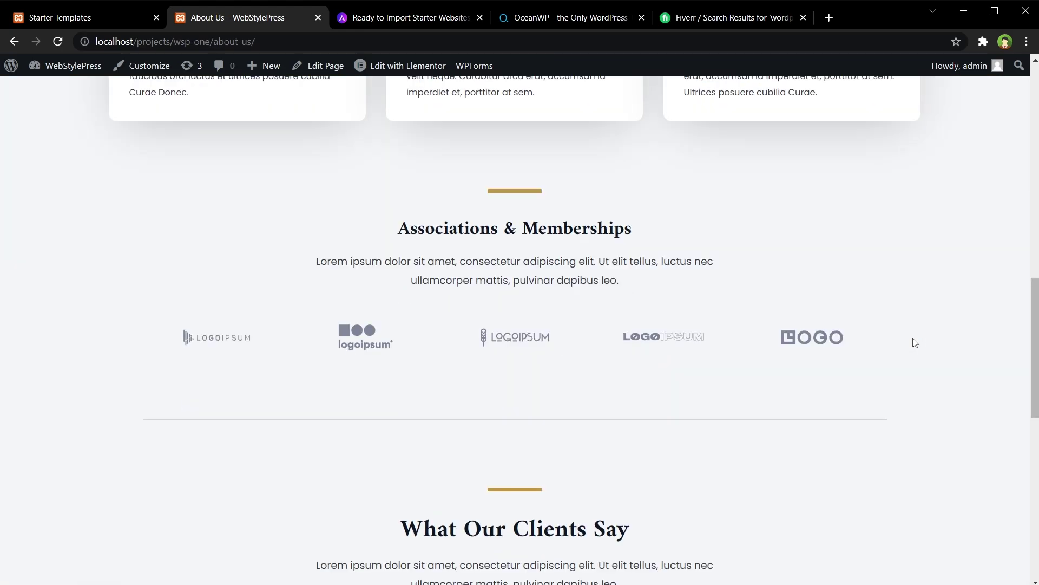
scroll(914, 341, "down", 2)
scroll(914, 345, "down", 2)
scroll(913, 345, "down", 2)
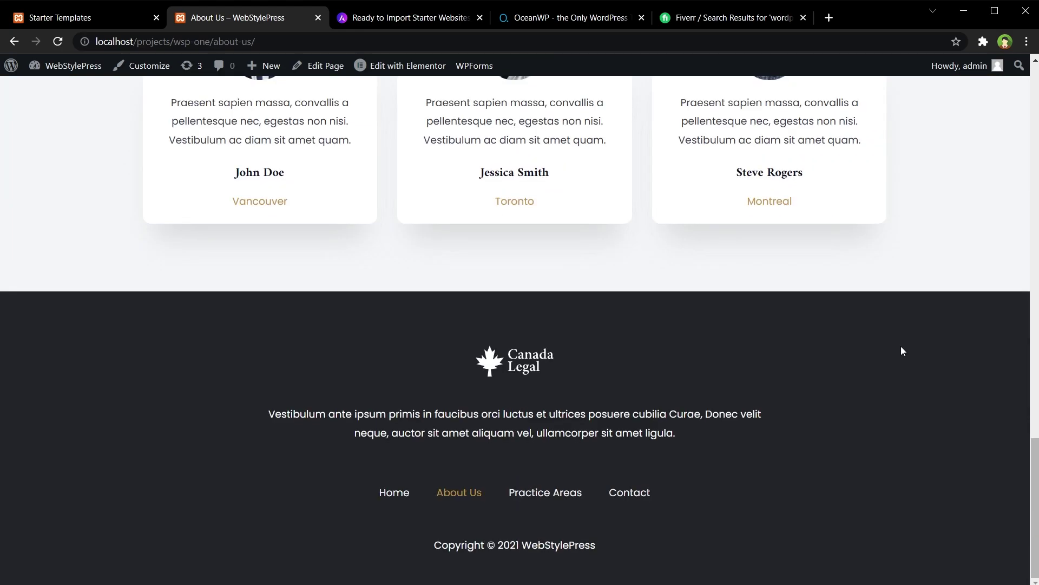
scroll(894, 355, "up", 5)
scroll(886, 355, "up", 5)
scroll(882, 356, "up", 5)
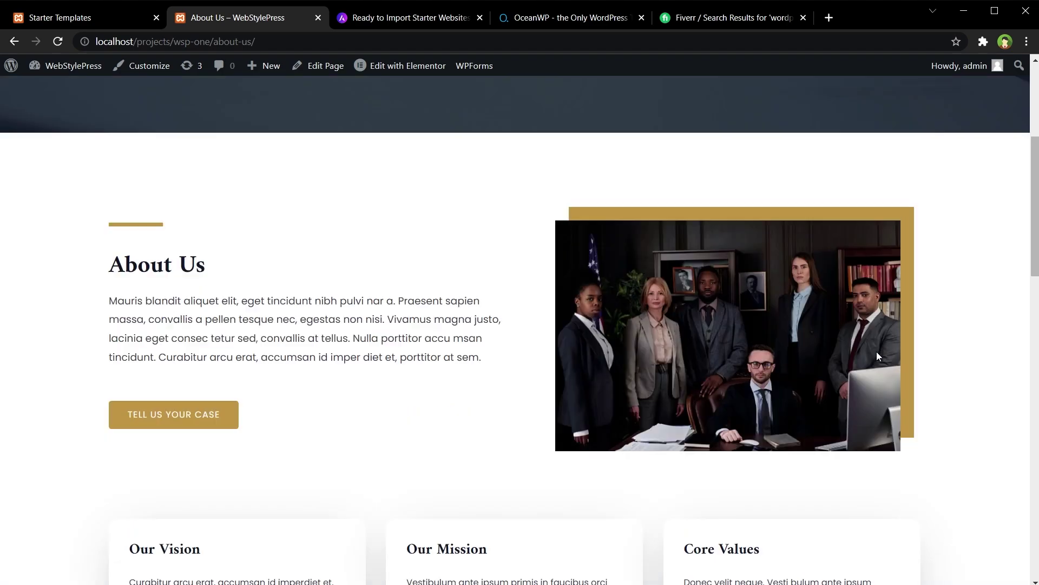
scroll(876, 356, "up", 5)
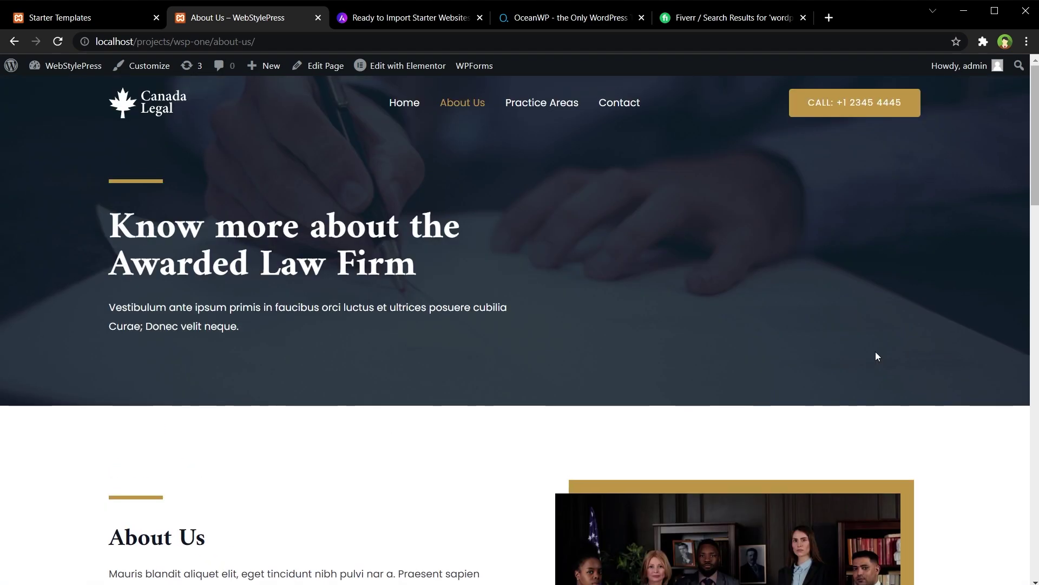
left_click(532, 115)
scroll(935, 325, "down", 2)
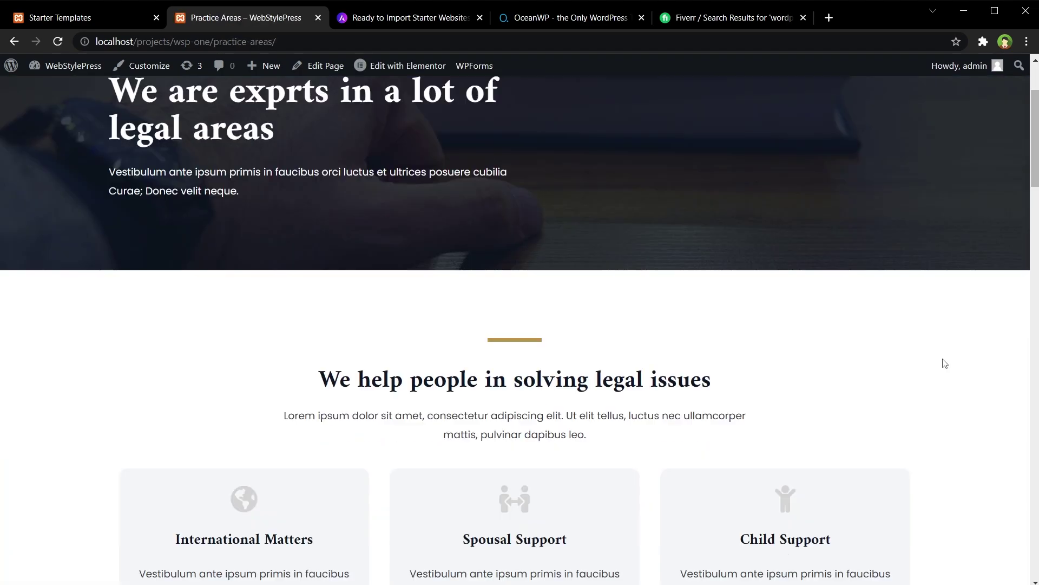
scroll(944, 363, "down", 3)
scroll(943, 366, "down", 1)
scroll(943, 367, "down", 4)
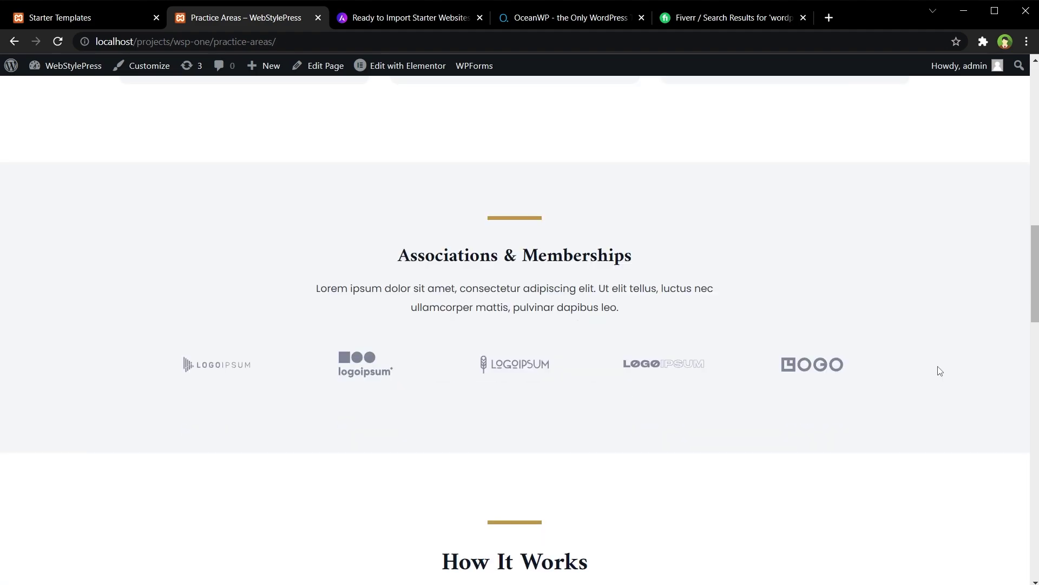
scroll(936, 373, "down", 5)
scroll(936, 373, "down", 4)
left_click(606, 406)
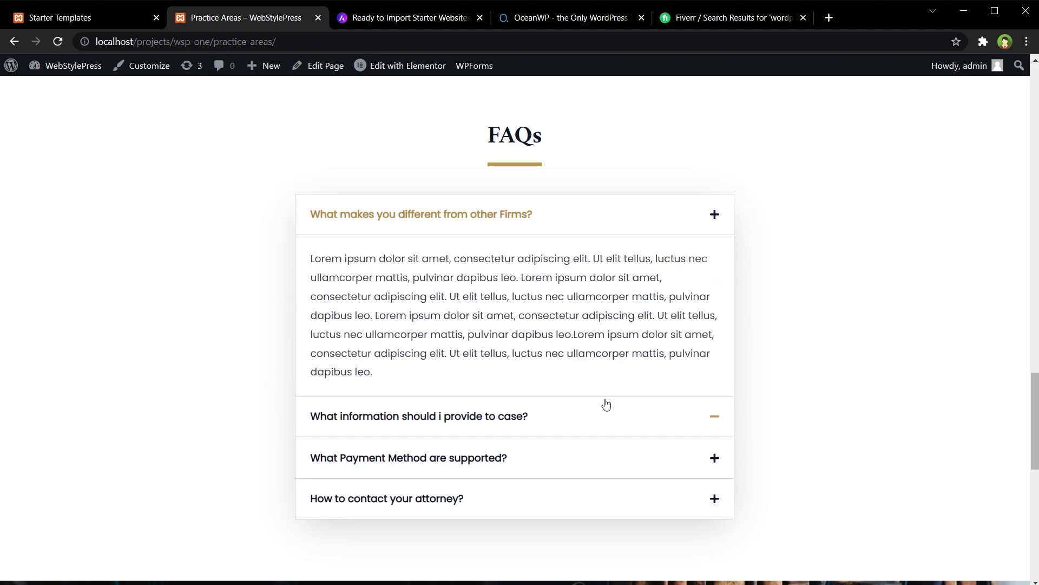
scroll(807, 364, "down", 2)
left_click(510, 295)
left_click(463, 325)
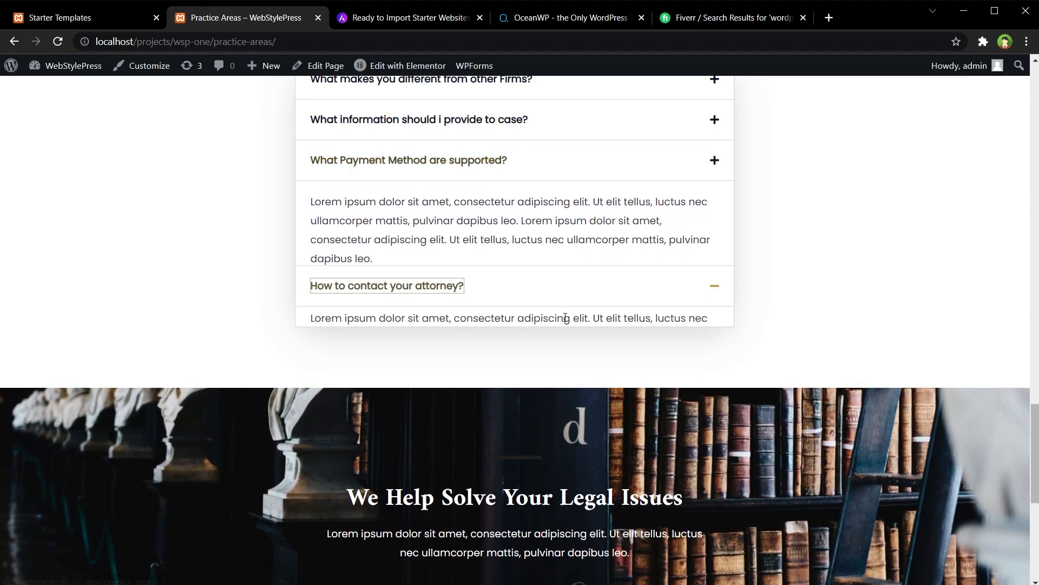
scroll(846, 349, "down", 3)
scroll(846, 349, "down", 2)
scroll(847, 365, "up", 5)
scroll(847, 365, "up", 4)
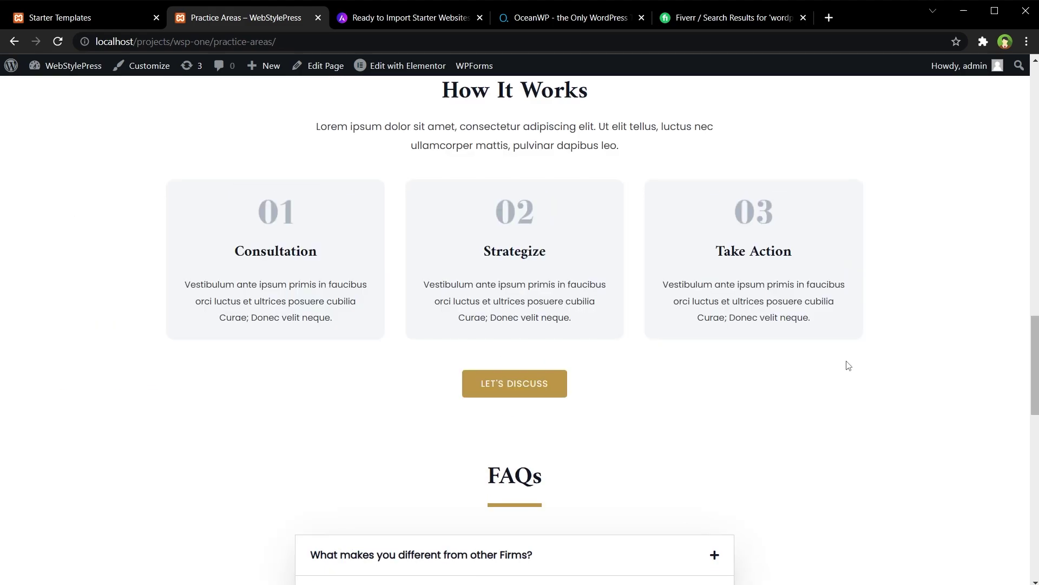
scroll(845, 366, "up", 5)
scroll(844, 366, "up", 5)
scroll(838, 362, "up", 3)
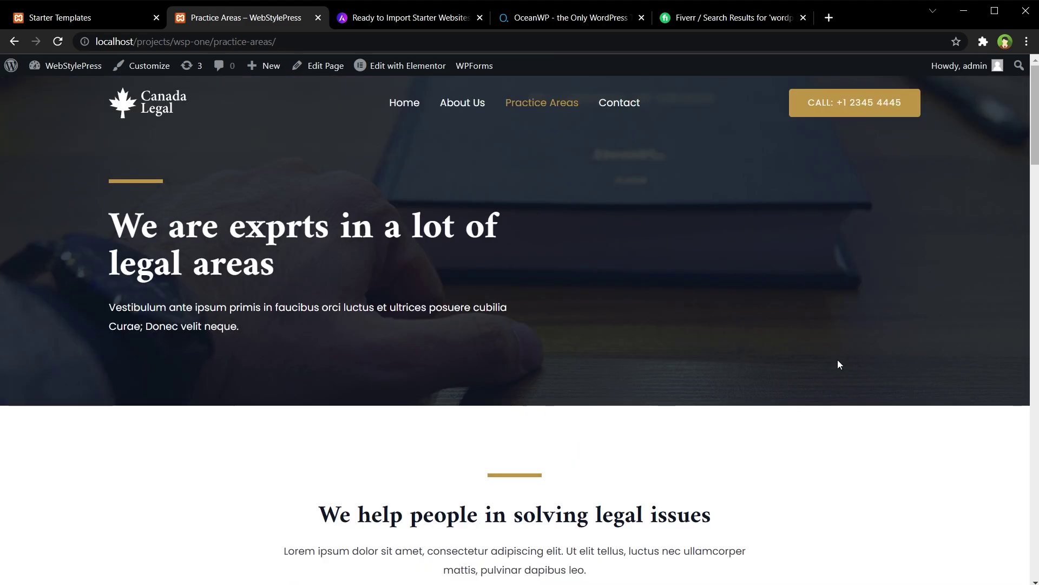
Review the Contact page, trying the appointment form's name, email and message fields, then return Home.
left_click(622, 105)
scroll(846, 327, "down", 5)
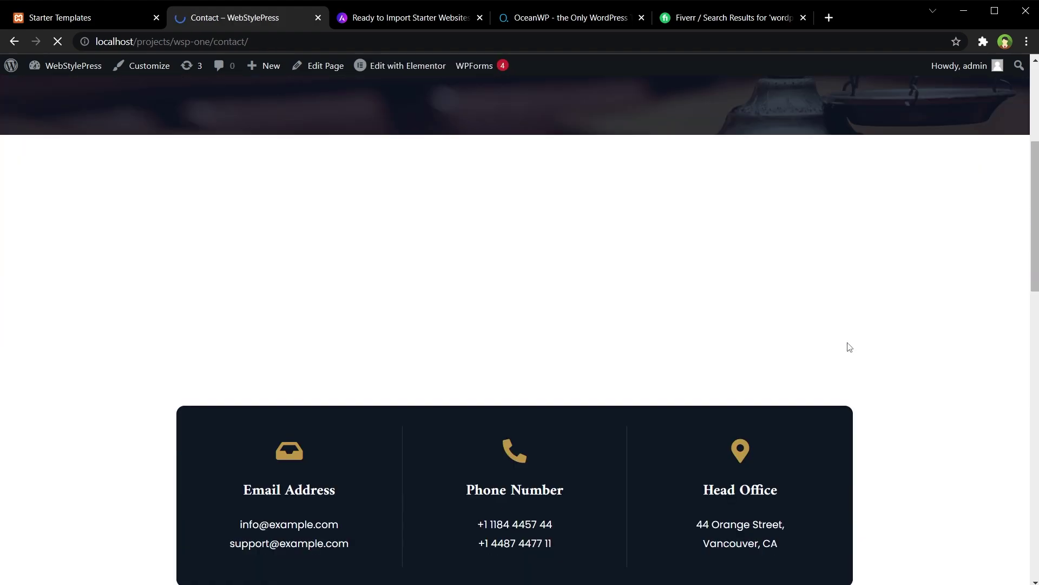
scroll(866, 325, "down", 4)
scroll(864, 327, "down", 1)
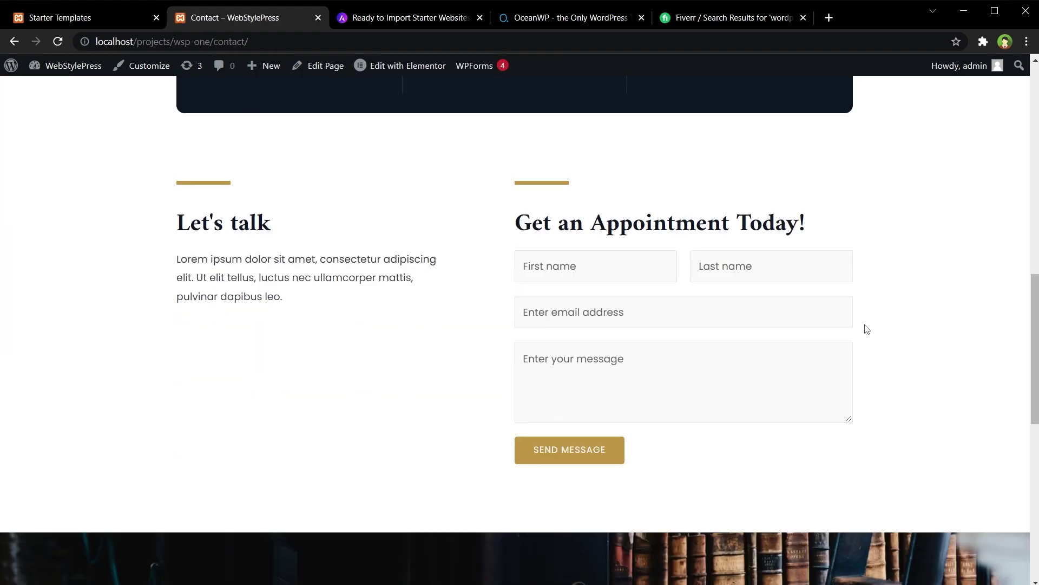
left_click(608, 266)
left_click(714, 272)
left_click(733, 309)
left_click(731, 367)
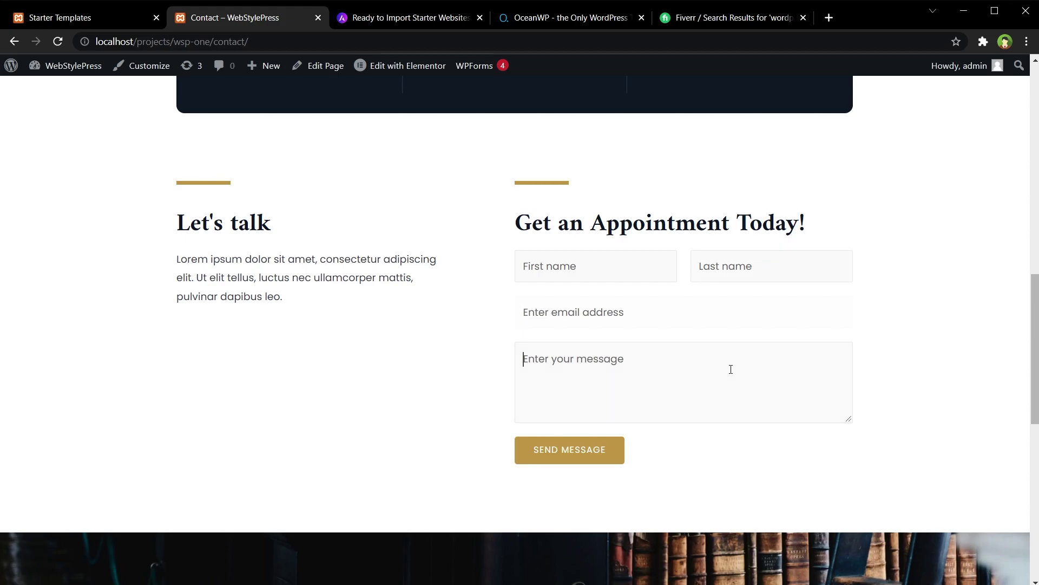
left_click(444, 386)
scroll(446, 358, "down", 5)
scroll(445, 362, "down", 1)
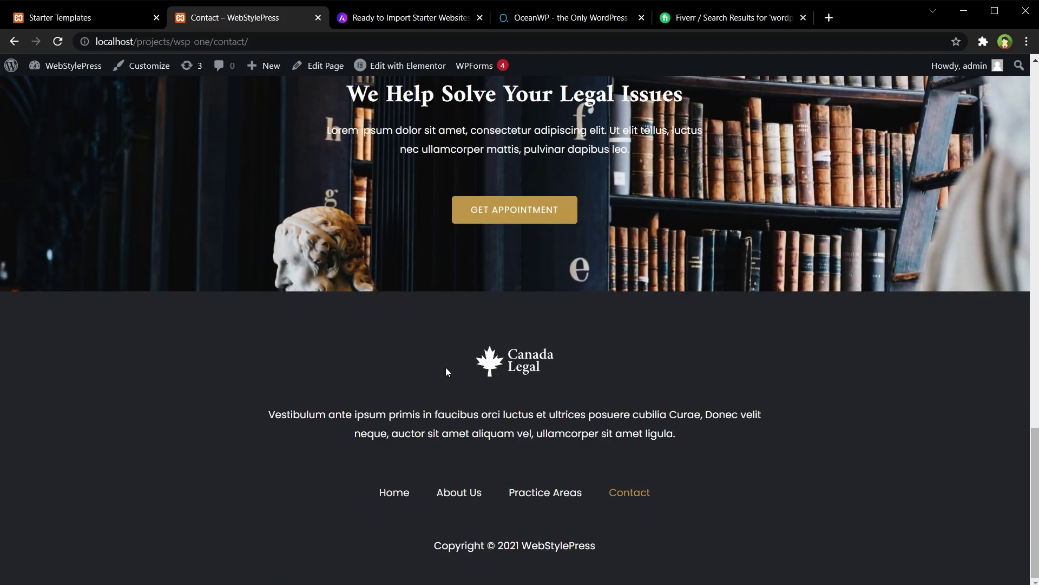
scroll(445, 367, "up", 9)
scroll(443, 372, "up", 5)
scroll(437, 362, "down", 3)
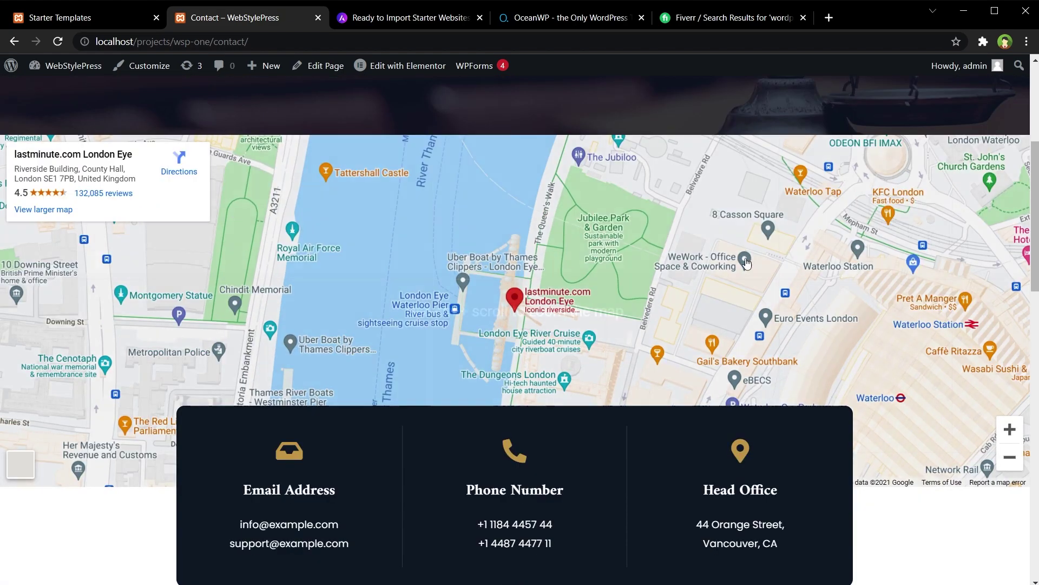
scroll(366, 293, "down", 1)
left_click_drag(366, 292, 504, 309)
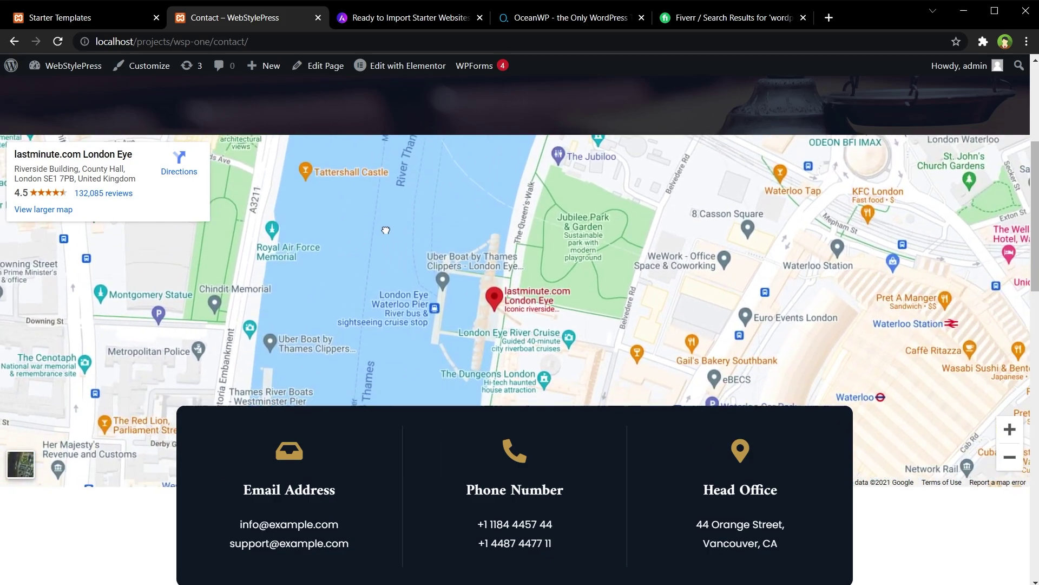
scroll(797, 353, "down", 5)
scroll(796, 353, "up", 4)
scroll(797, 308, "up", 5)
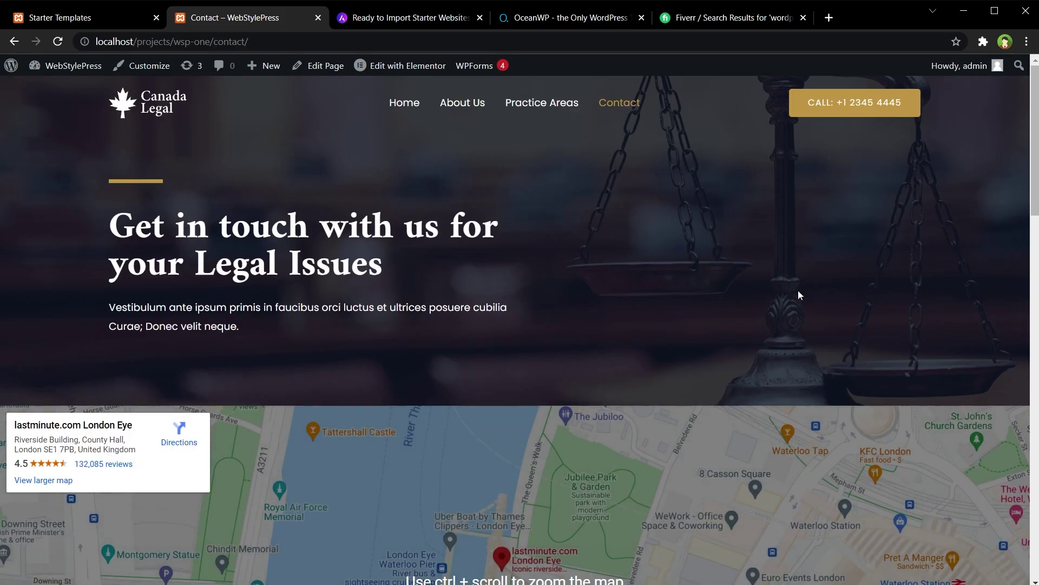
left_click(410, 114)
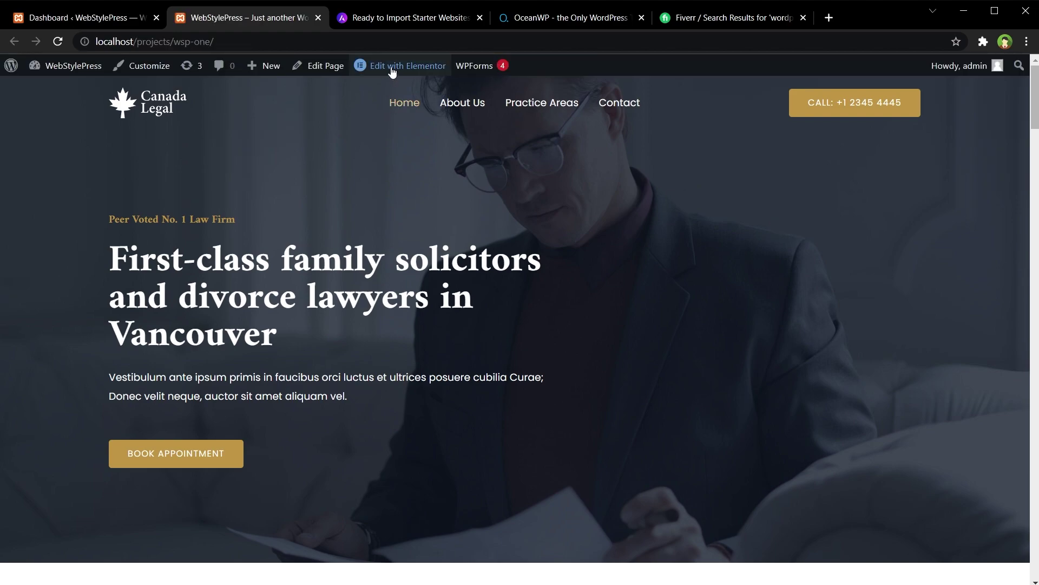
Edit the homepage in Elementor and delete 'divorce' from the hero heading.
right_click(396, 69)
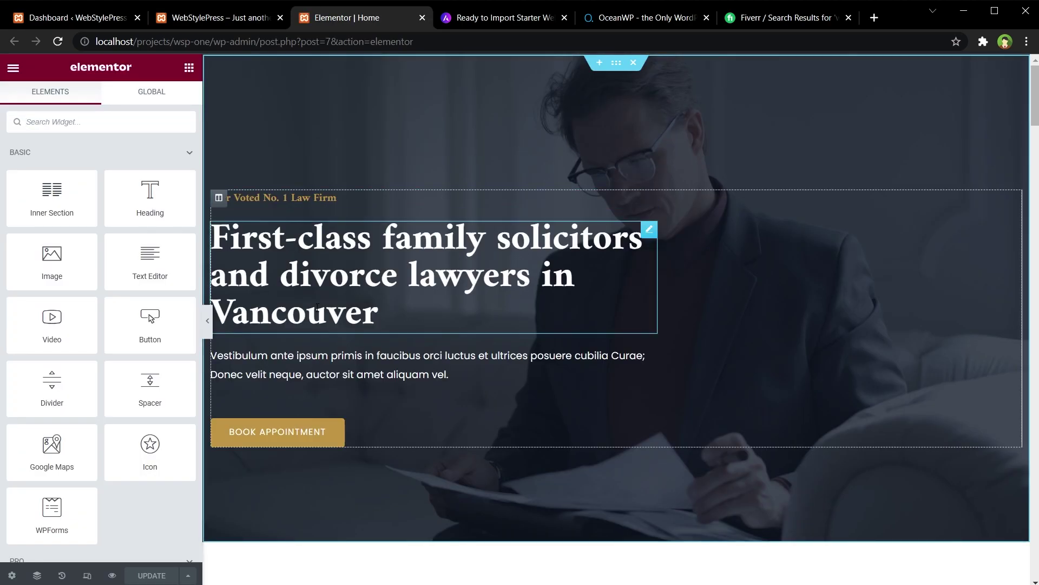
double_click(311, 278)
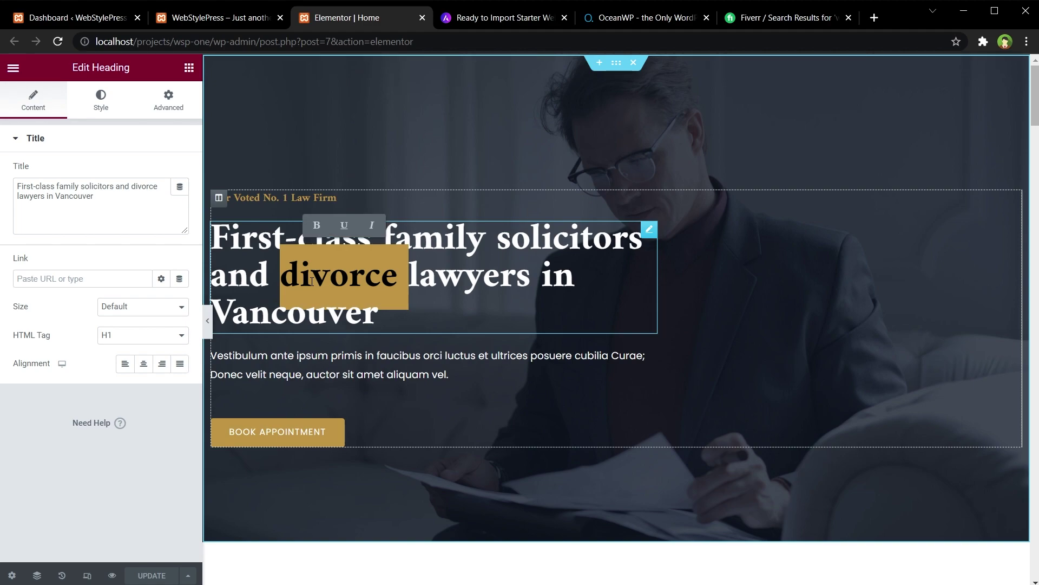
key("BackSpace")
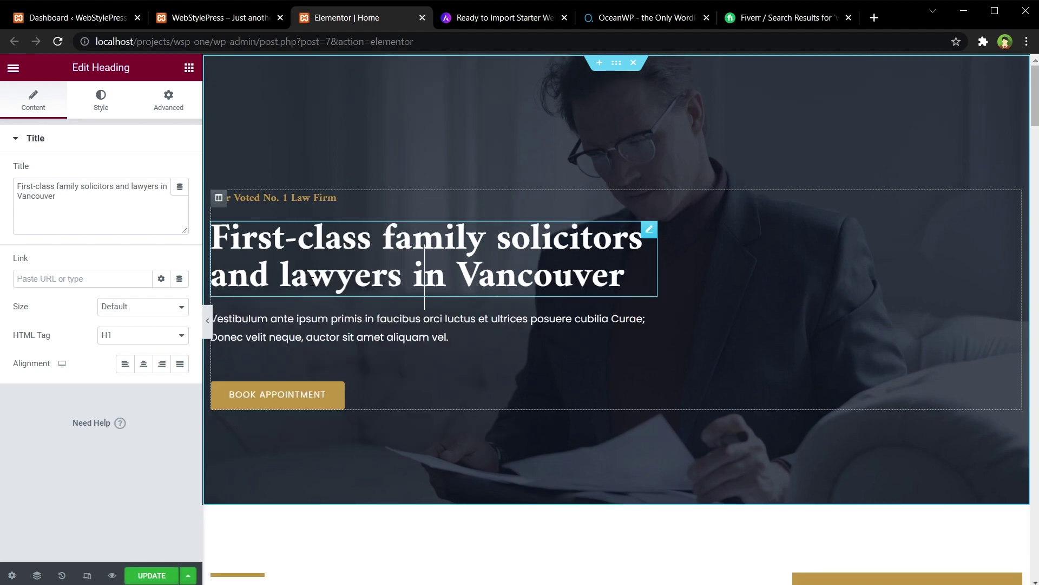
type("USA")
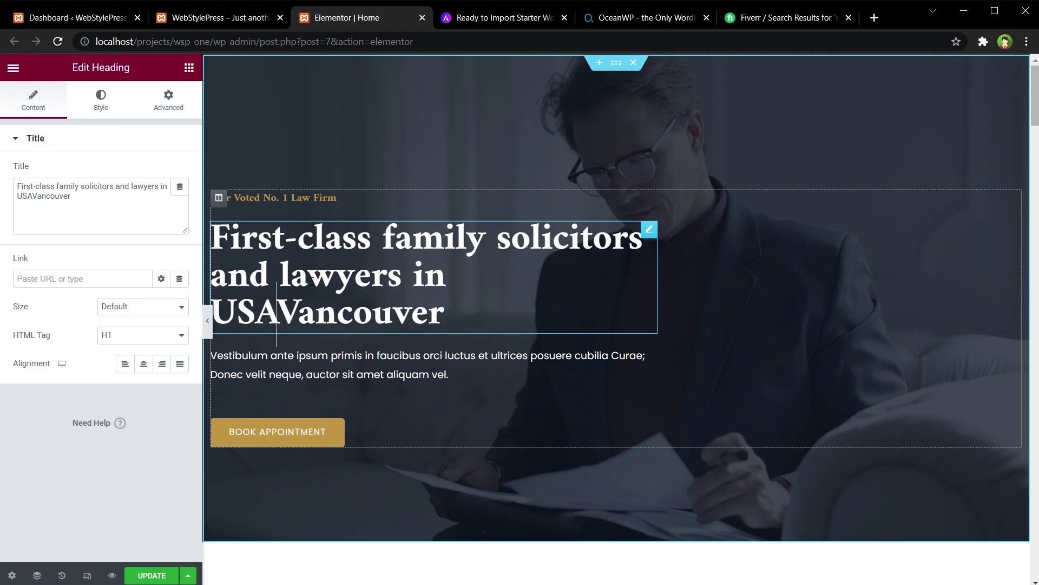
key("End")
Replace 'Vancouver' with 'USA' so the heading reads 'First-class family solicitors and lawyers in USA', and save.
key("shift+Left")
key("shift+Left")
key("shift+Left")
key("shift+Left")
key("shift+Left")
key("shift+Left")
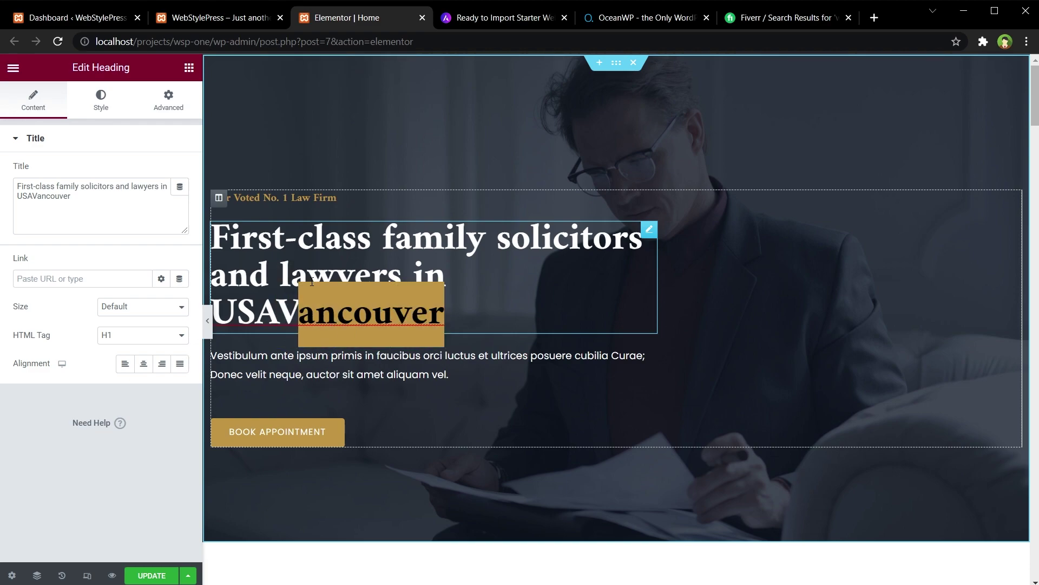
key("shift+Left")
key("BackSpace")
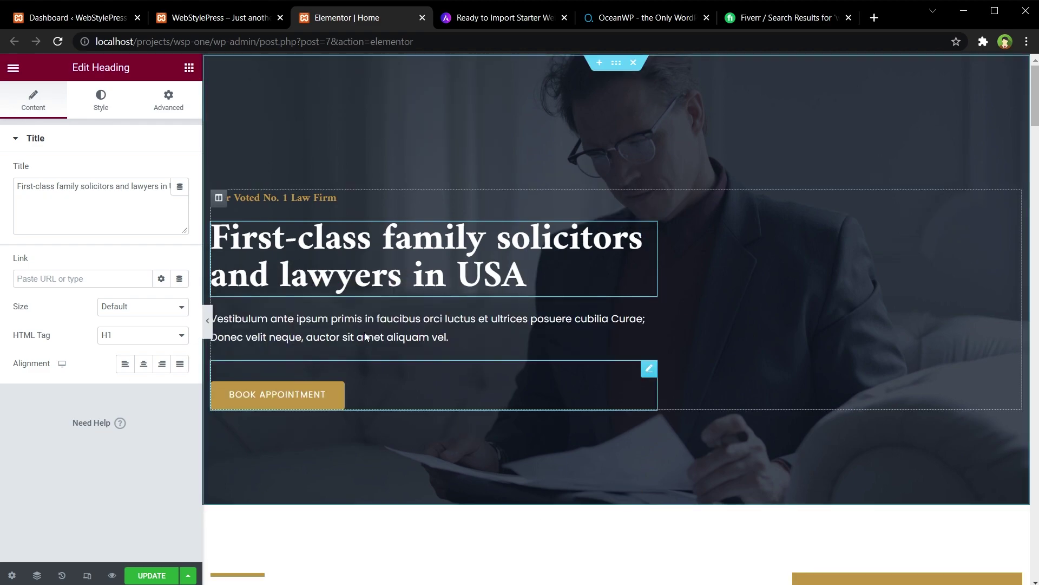
key("ctrl+s")
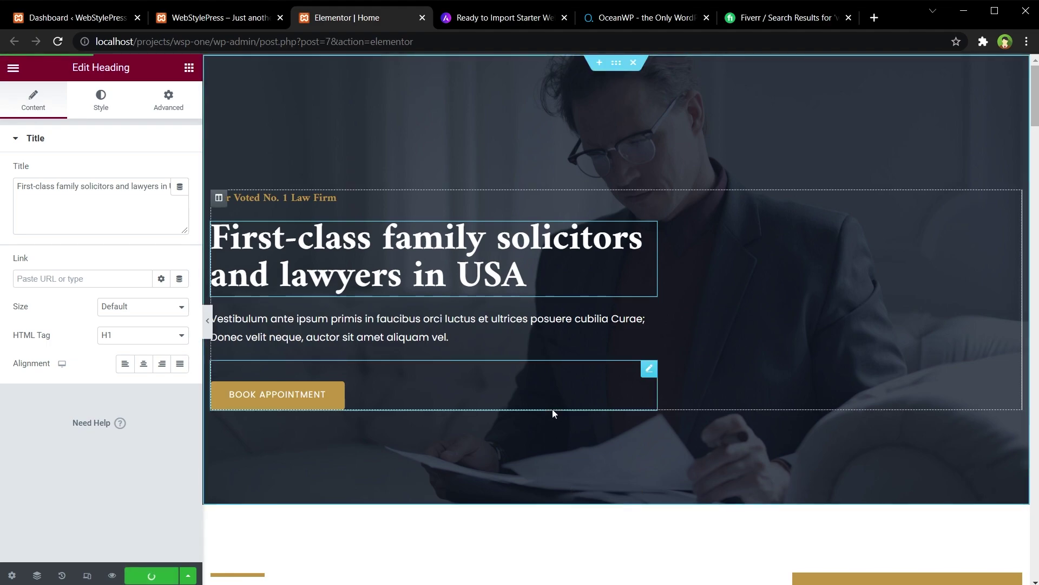
left_click(521, 199)
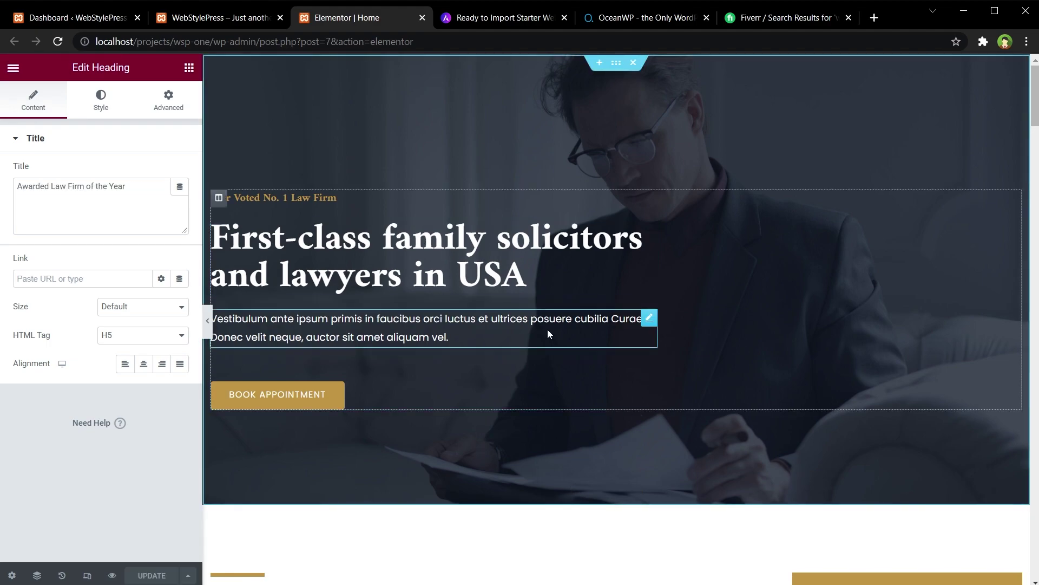
left_click(434, 240)
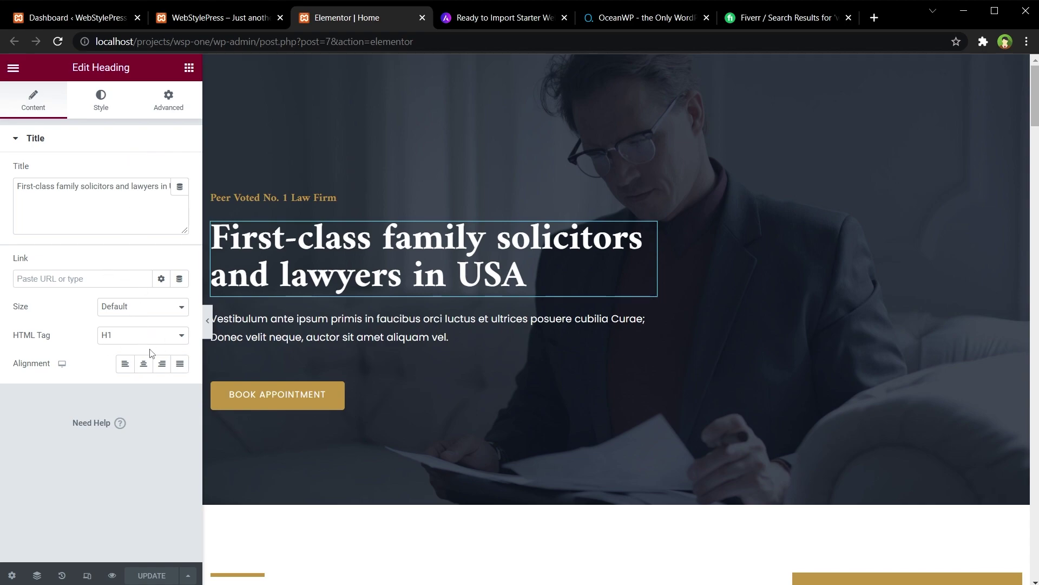
Reload the front-end homepage tab so the updated USA heading displays live.
left_click(229, 17)
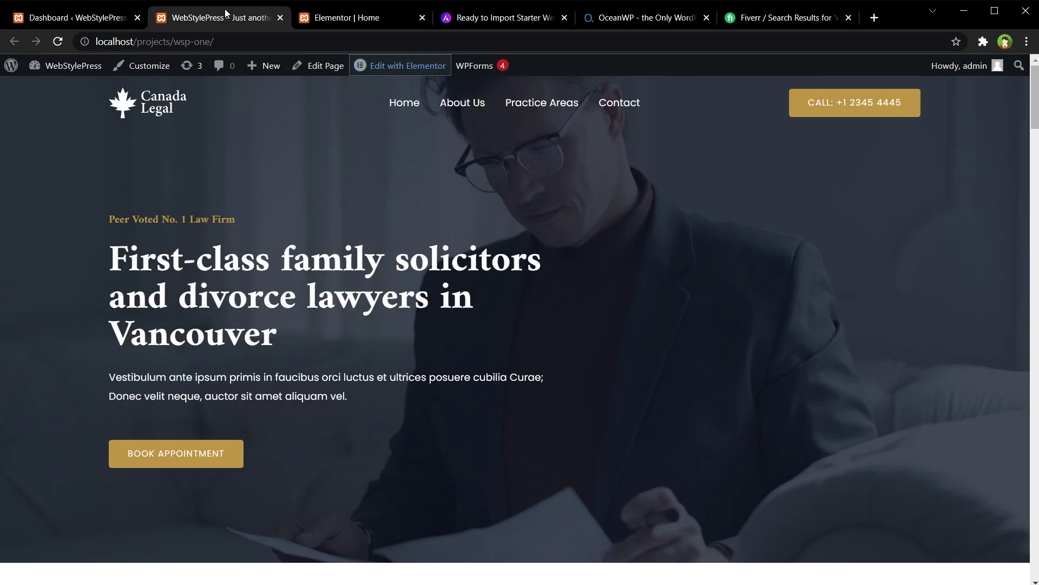
right_click(613, 199)
left_click(641, 238)
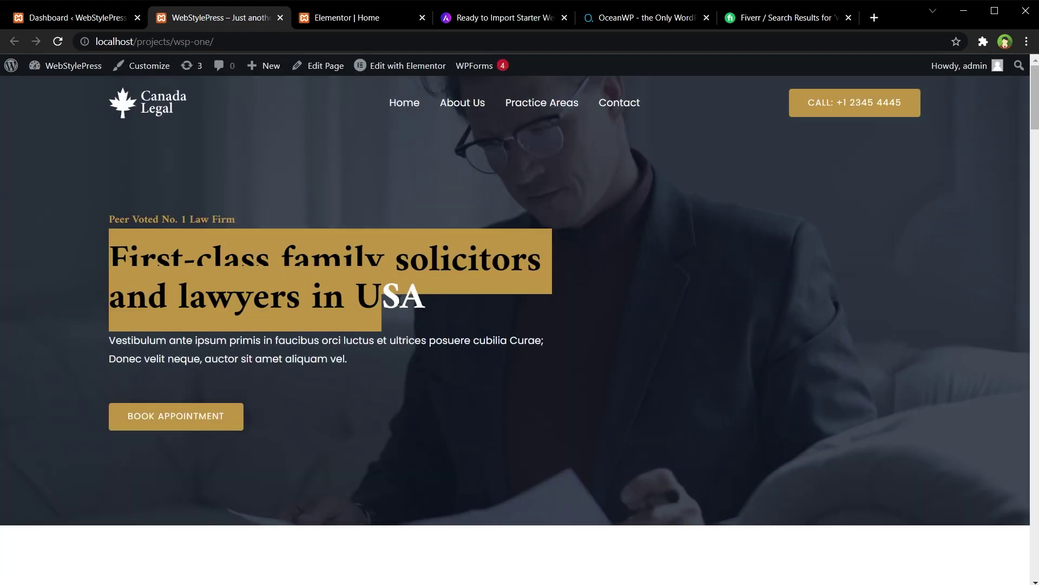
scroll(472, 297, "down", 3)
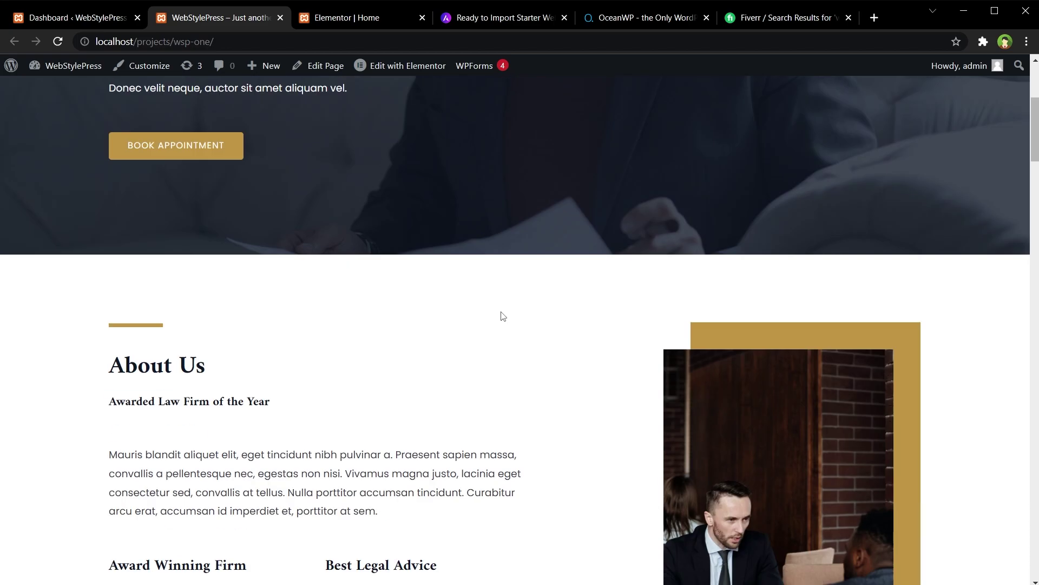
scroll(502, 317, "down", 5)
scroll(560, 302, "down", 8)
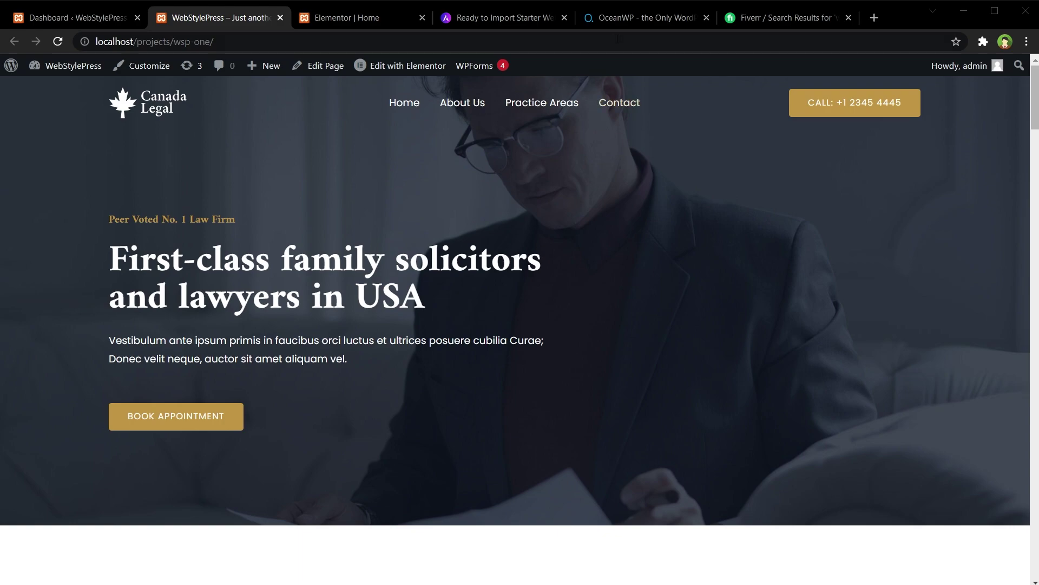
View all OceanWP demos and filter them to the Ecommerce category.
left_click(633, 17)
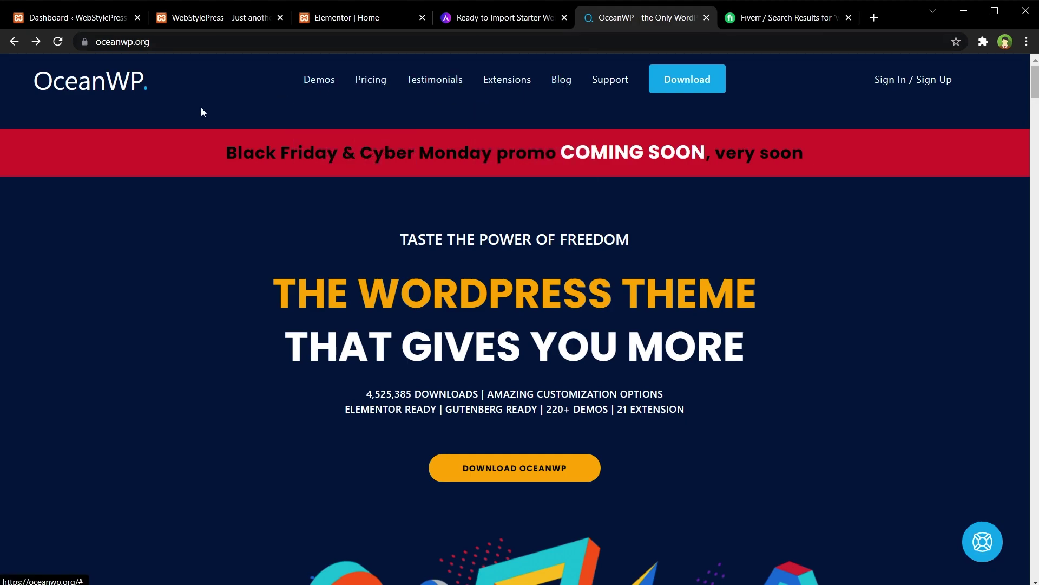
mouse_move(319, 80)
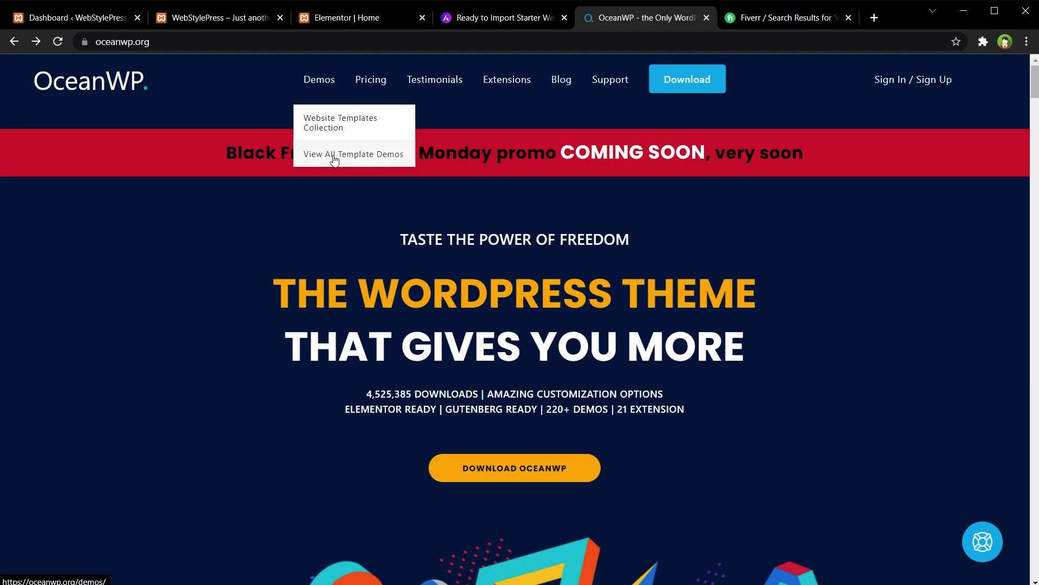
left_click(352, 162)
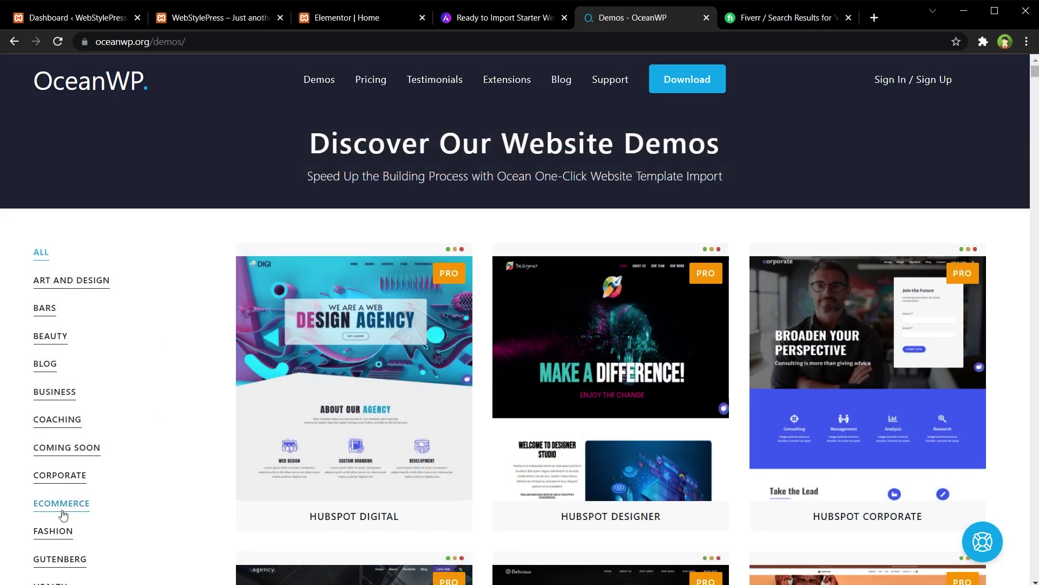
left_click(55, 513)
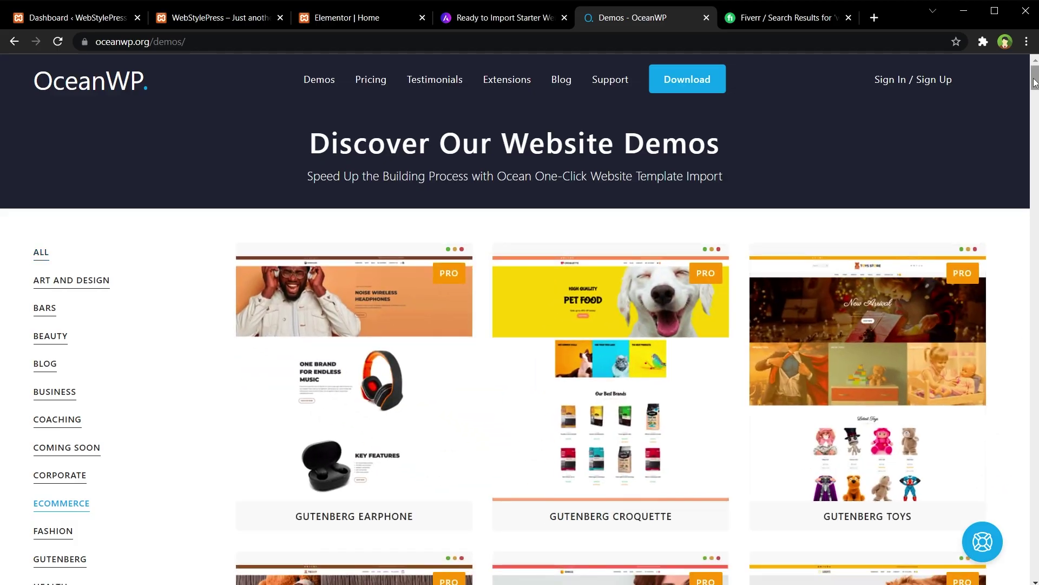
mouse_move(1035, 77)
left_mouse_down()
mouse_move(1033, 543)
mouse_move(1018, 534)
left_mouse_up()
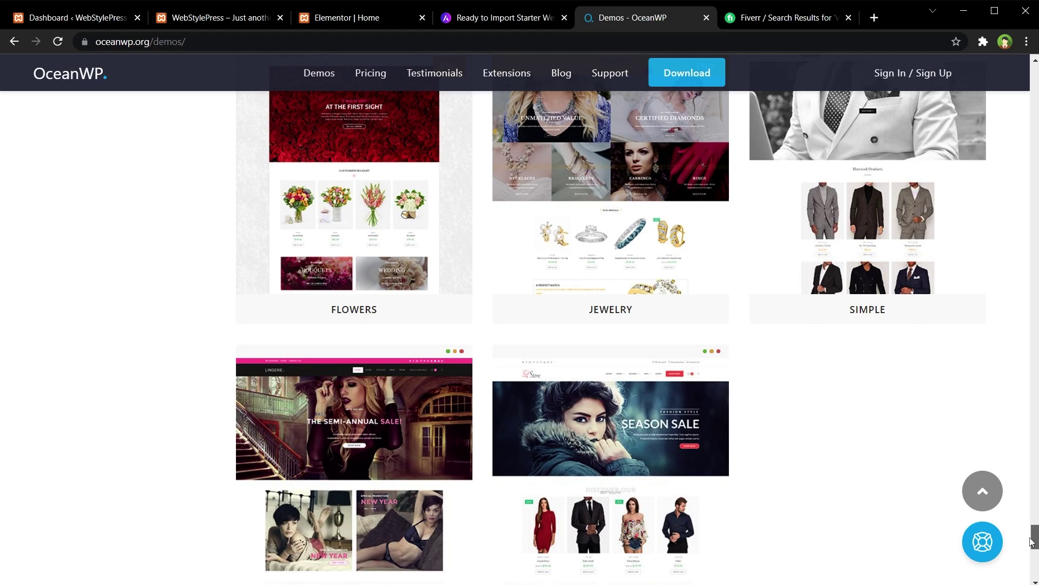
scroll(1017, 535, "down", 1)
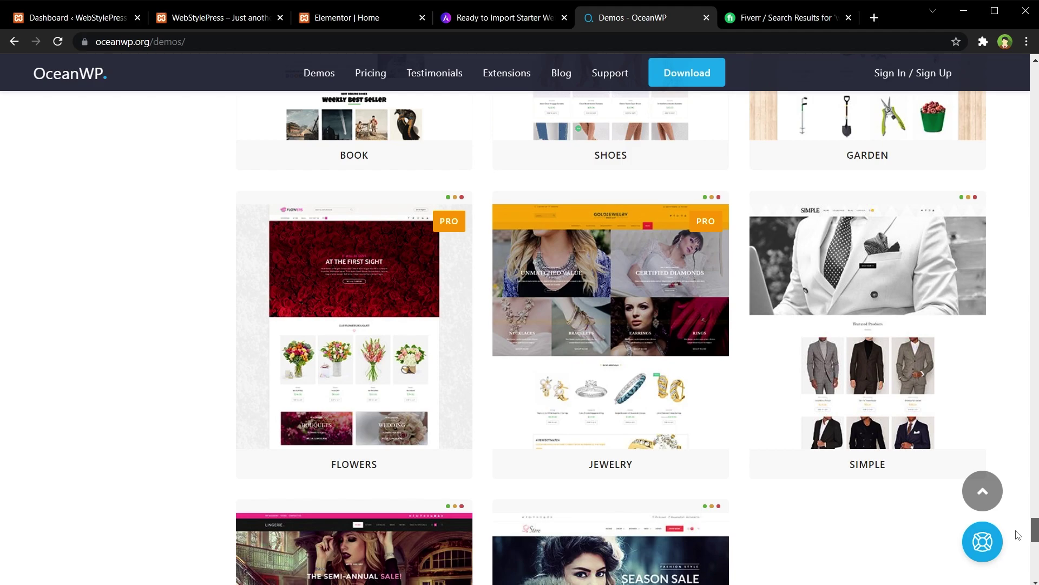
scroll(865, 438, "down", 1)
scroll(639, 505, "down", 2)
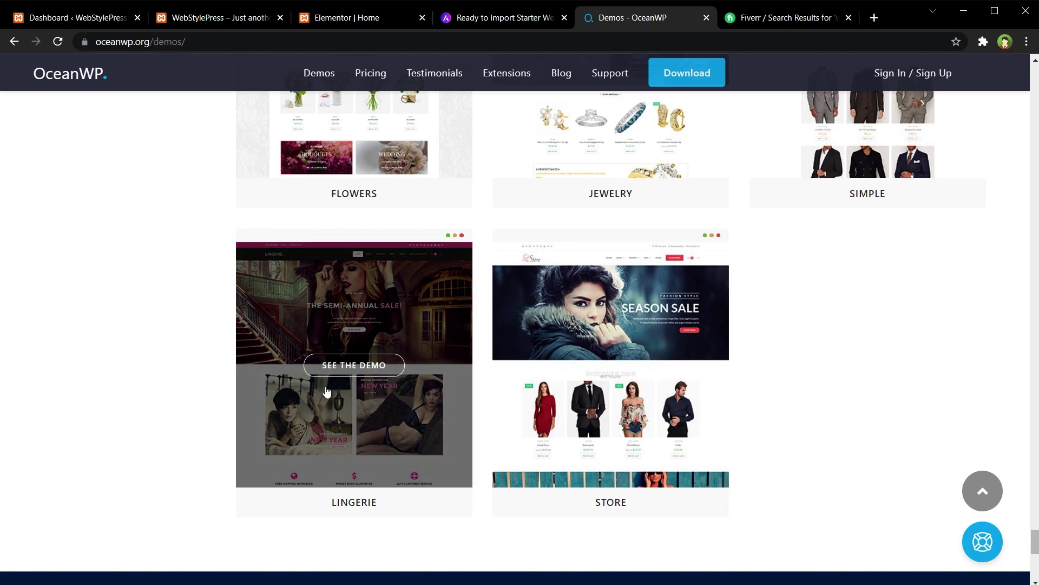
scroll(840, 381, "up", 4)
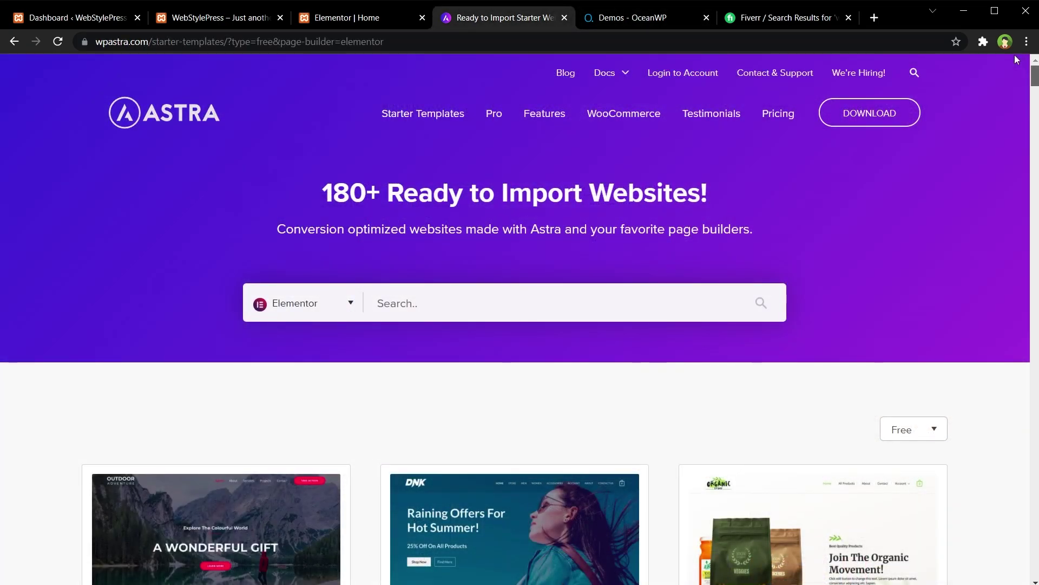
scroll(1025, 88, "down", 2)
scroll(1025, 87, "down", 2)
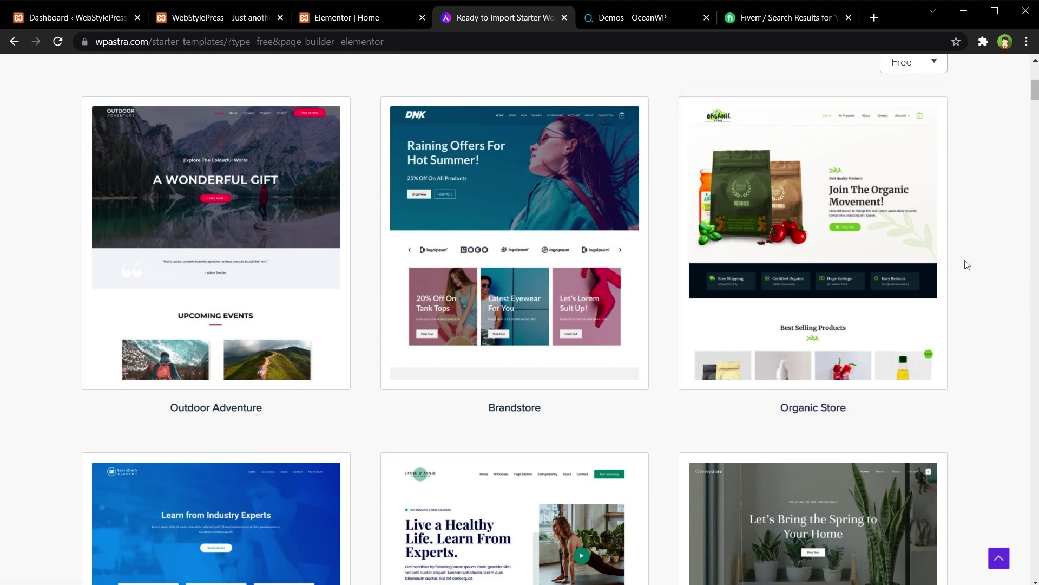
scroll(966, 264, "down", 4)
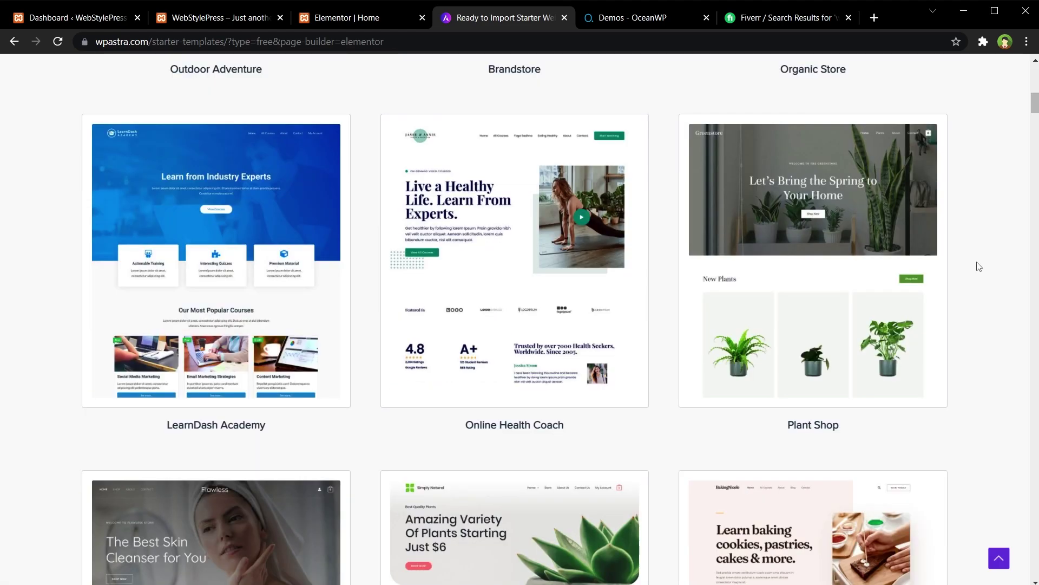
scroll(979, 267, "down", 2)
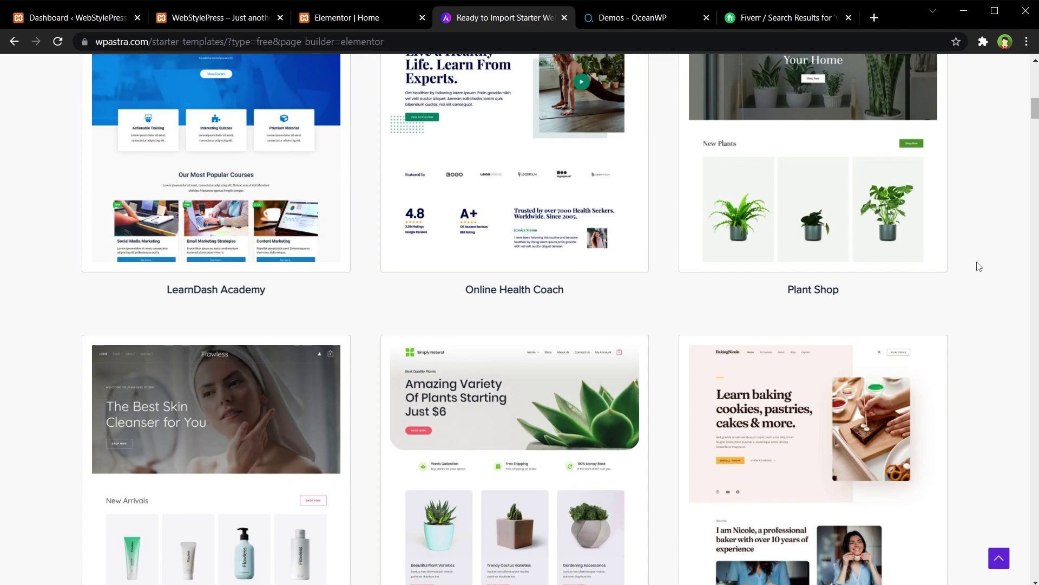
mouse_move(284, 304)
left_mouse_down()
mouse_move(732, 305)
mouse_move(984, 272)
left_mouse_up()
scroll(987, 271, "down", 3)
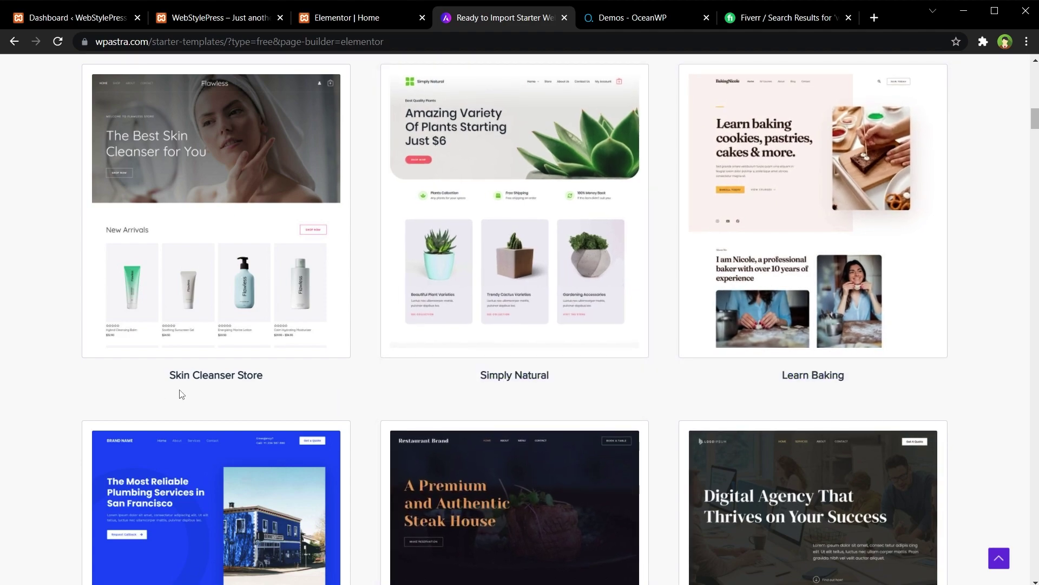
scroll(10, 350, "down", 4)
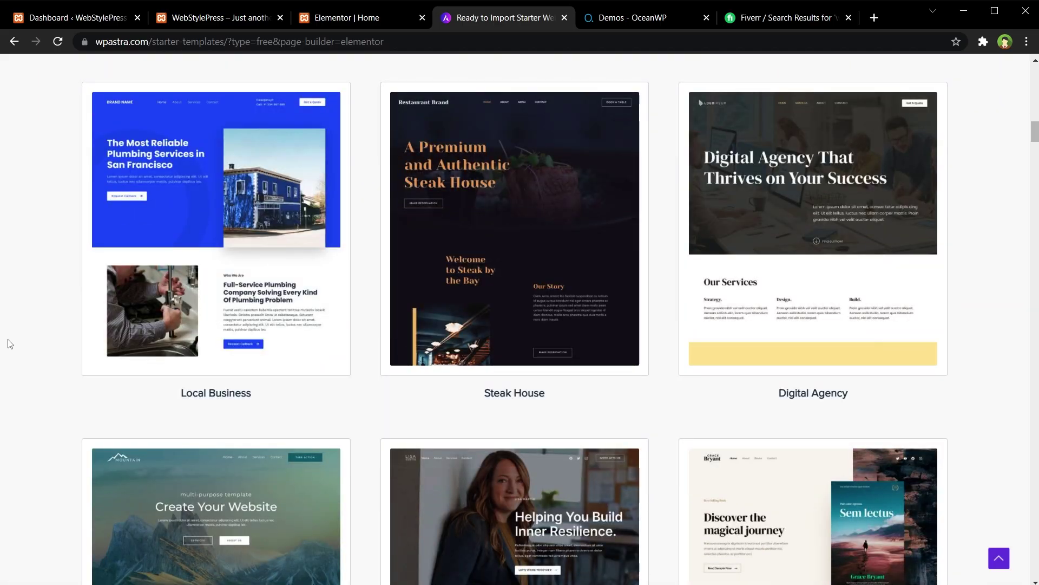
scroll(8, 344, "down", 3)
scroll(886, 241, "down", 4)
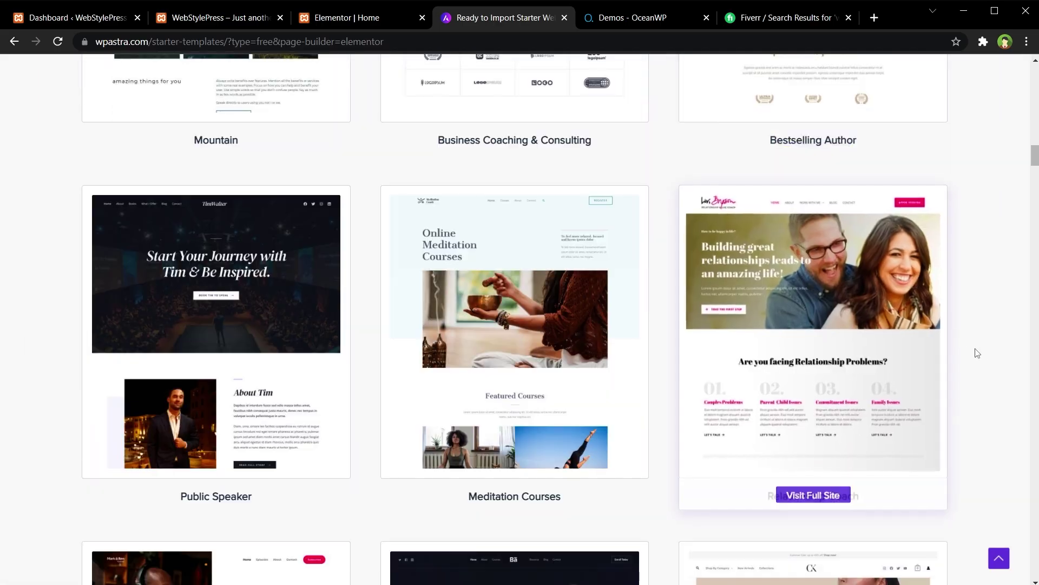
mouse_move(1035, 156)
left_mouse_down()
mouse_move(1025, 320)
mouse_move(1035, 441)
left_mouse_up()
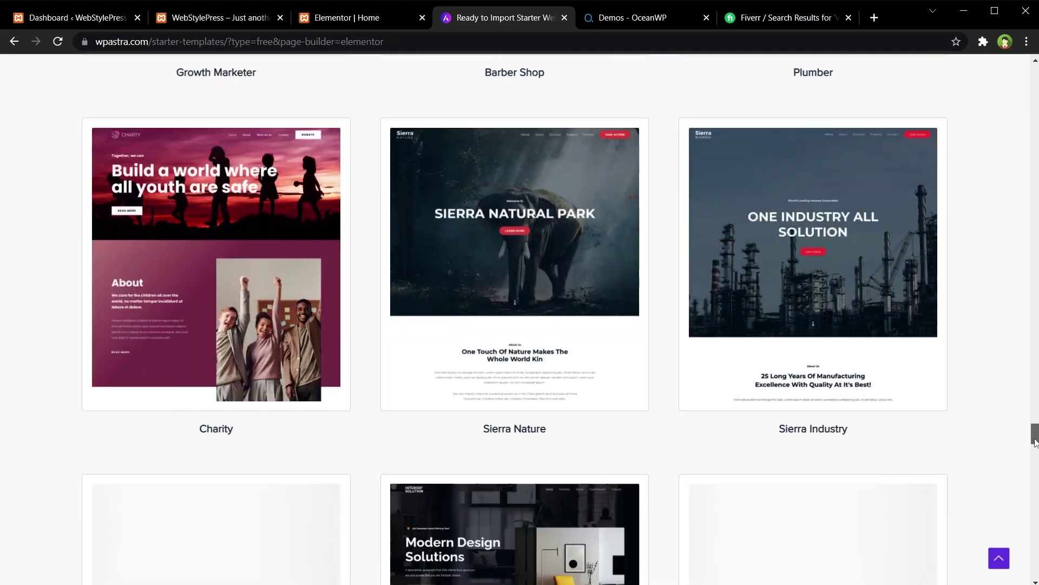
left_click_drag(1035, 441, 1035, 515)
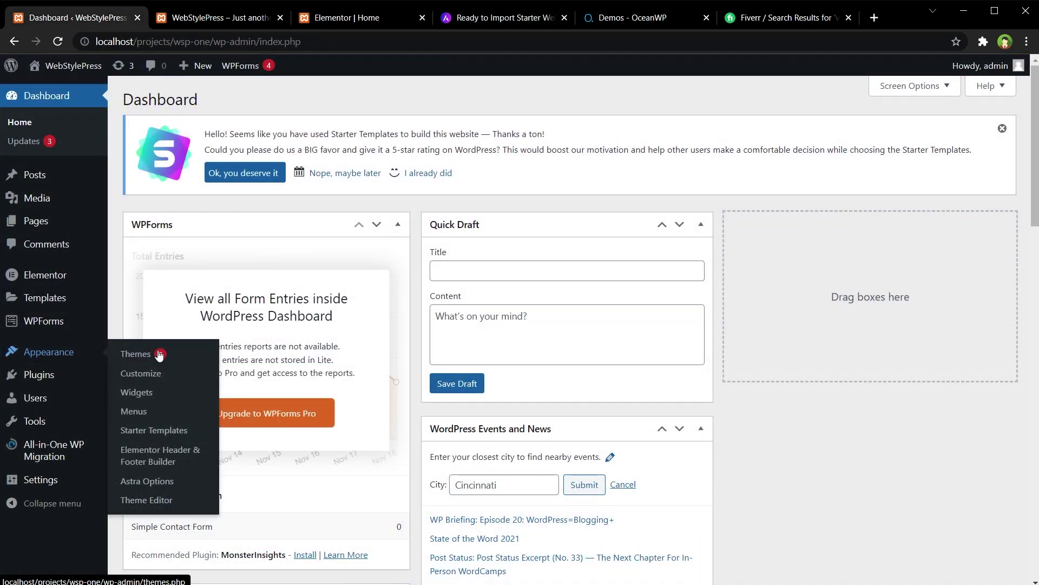
Filter the Astra Starter Templates library to Free designs, then jump to the Fiverr results.
left_click(139, 434)
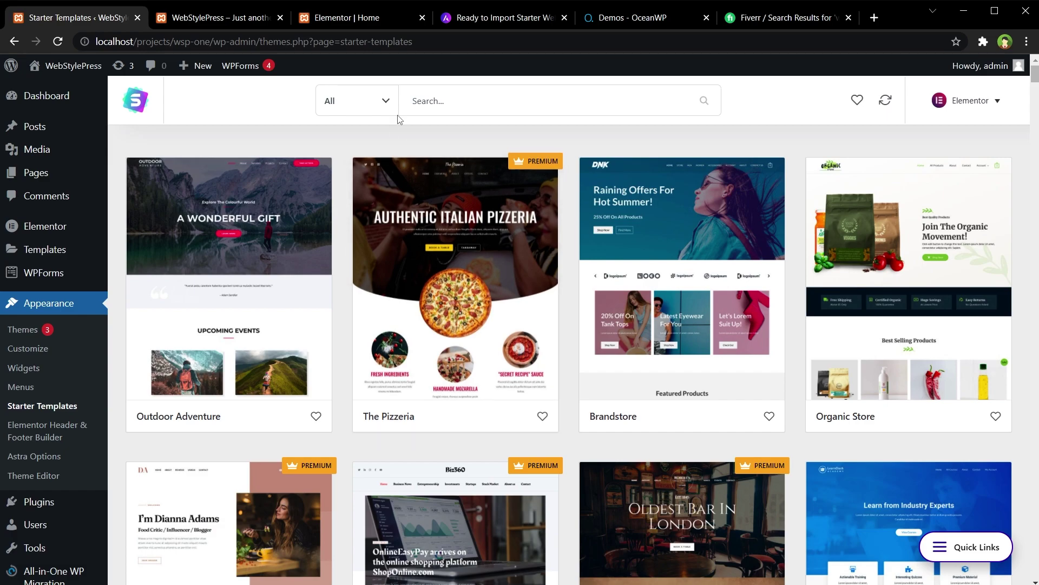
left_click(386, 101)
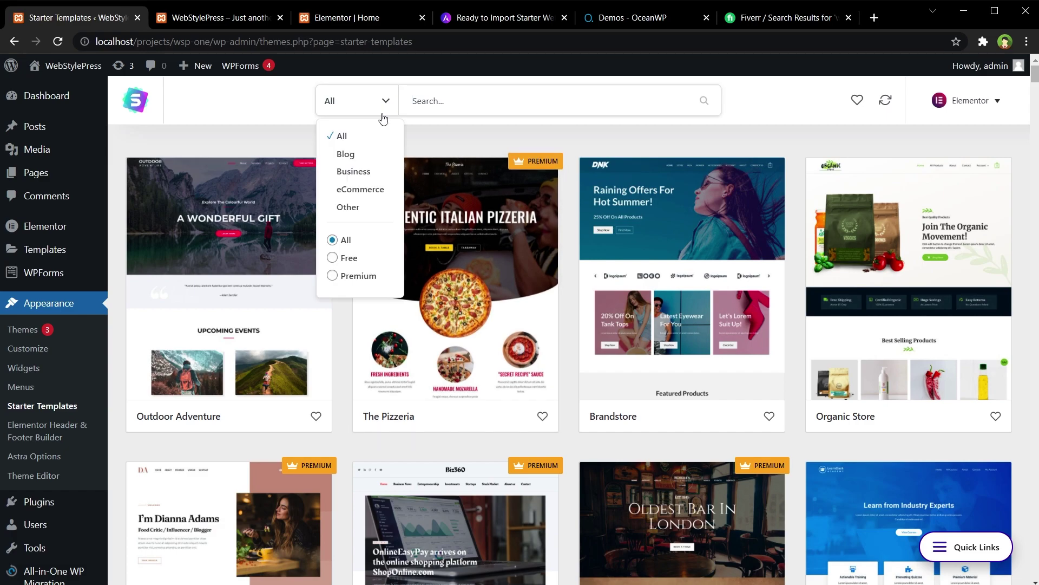
left_click(345, 258)
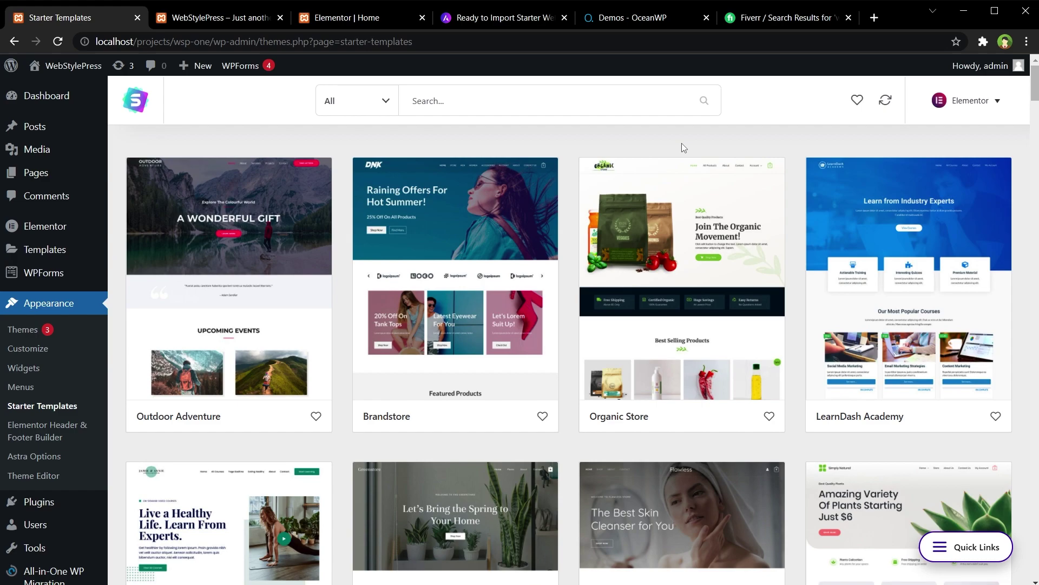
left_click(793, 18)
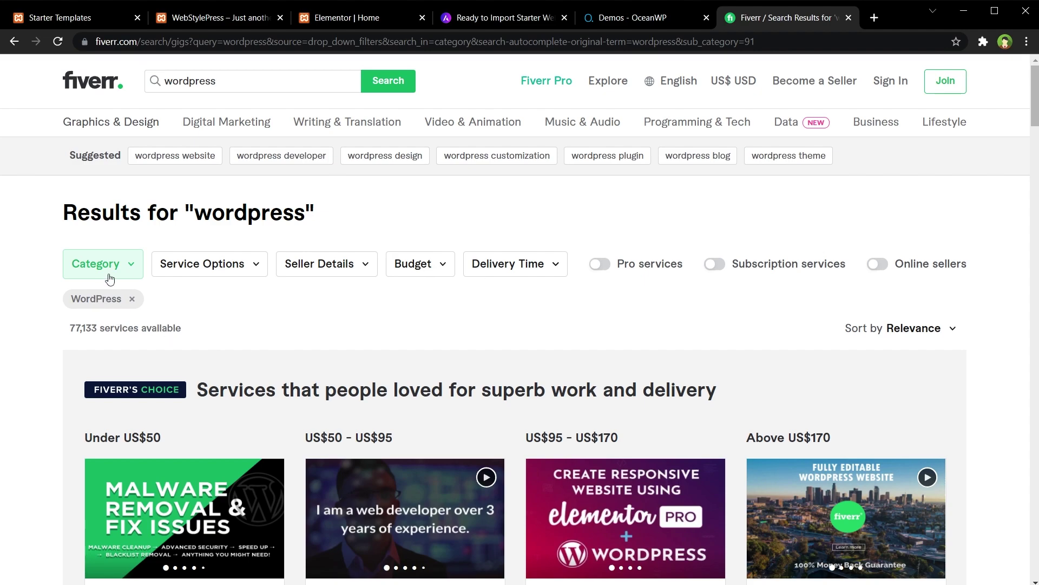
left_click(130, 266)
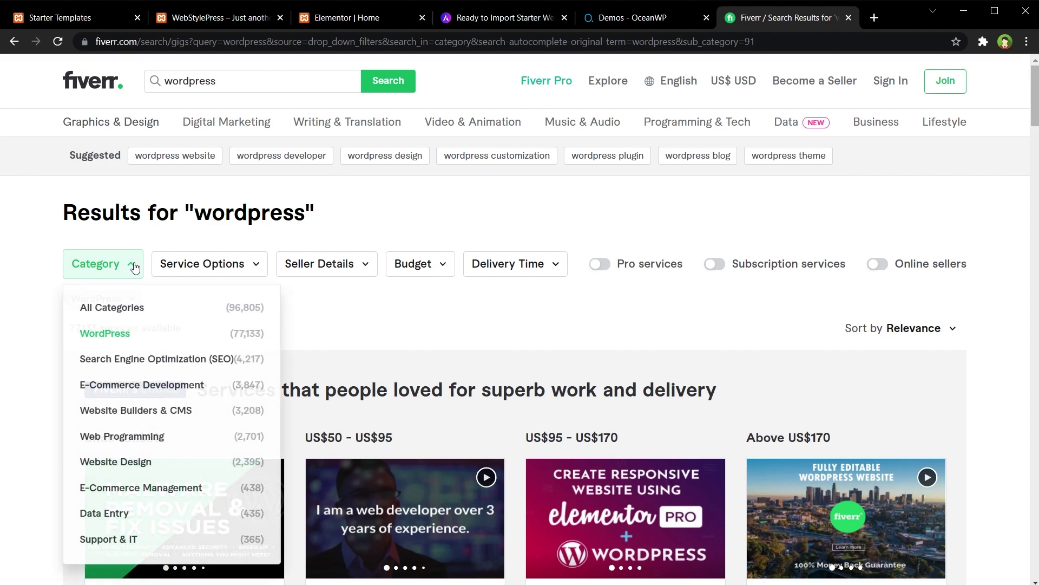
left_click(101, 336)
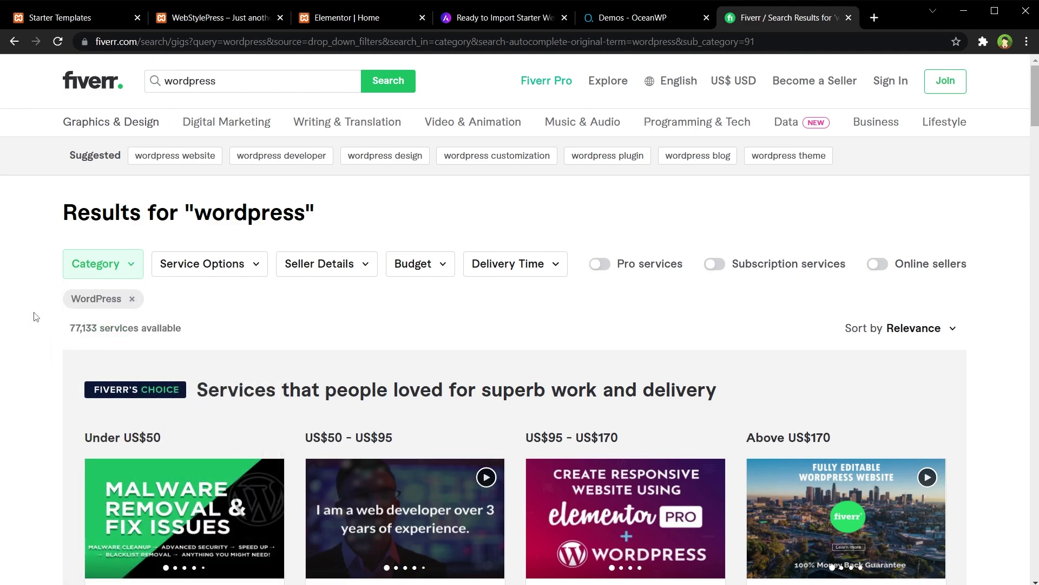
scroll(33, 317, "down", 3)
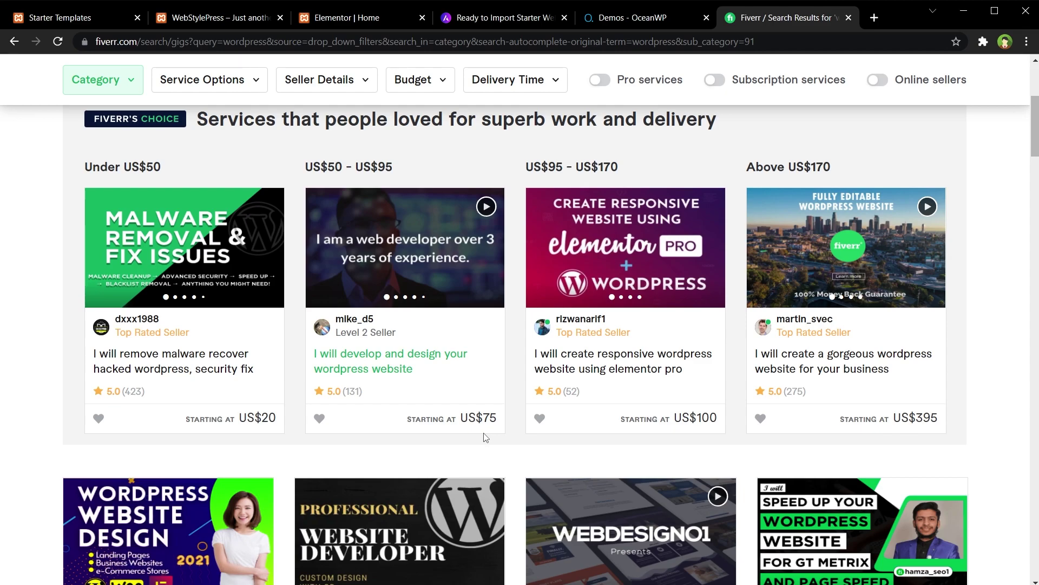
scroll(484, 438, "up", 3)
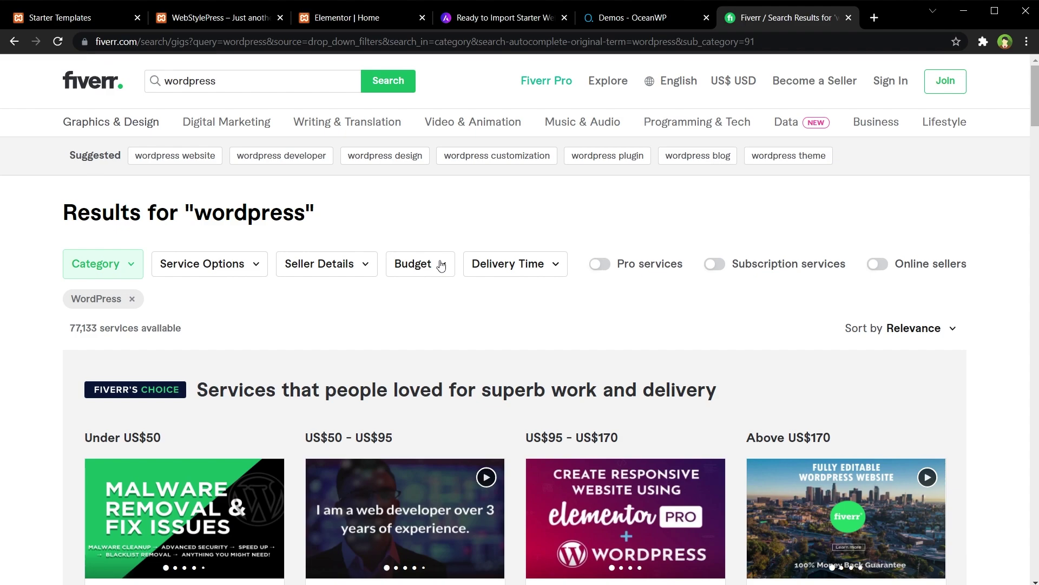
Apply a US$20 maximum budget filter to the Fiverr WordPress gig results.
left_click(441, 265)
left_click(528, 324)
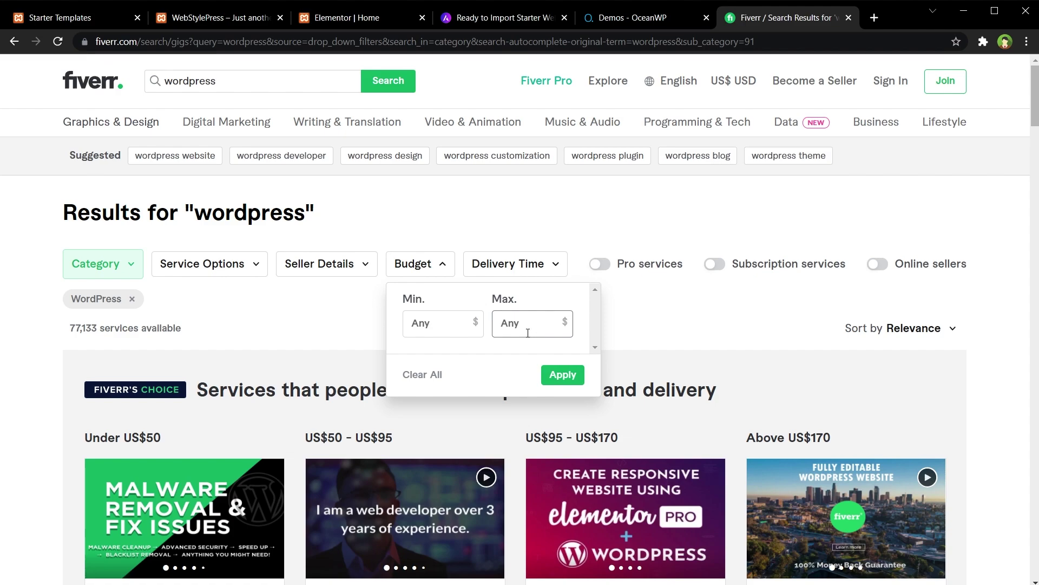
type("20")
left_click(561, 376)
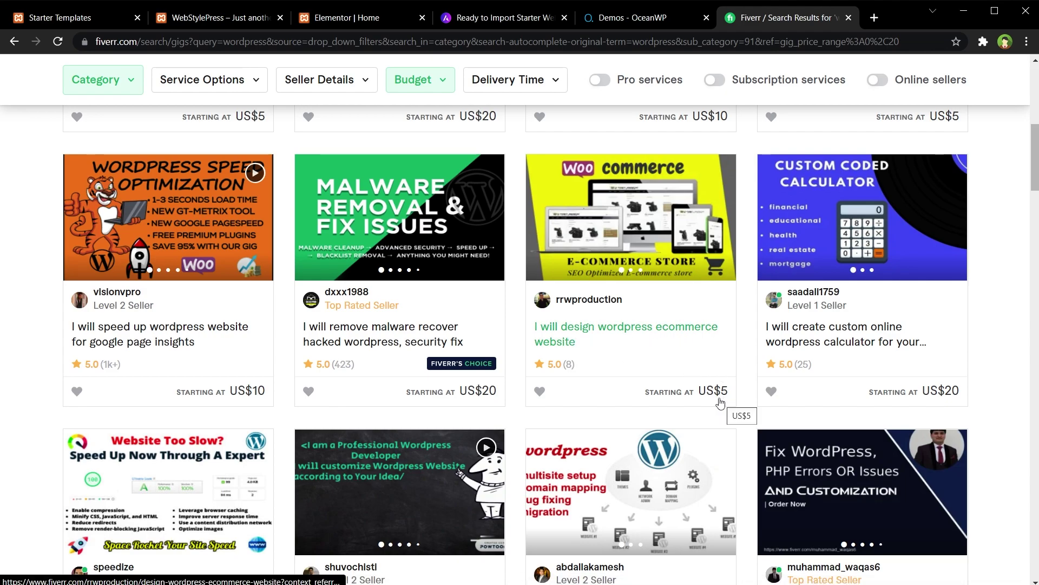
scroll(719, 402, "down", 5)
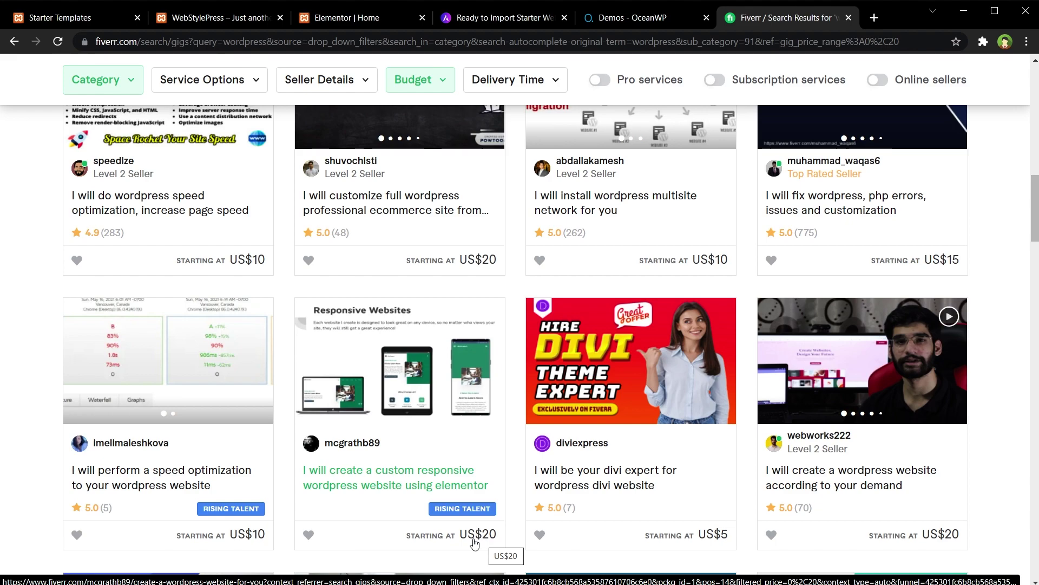
Return from the under-$20 Fiverr gigs to the WordPress Starter Templates library.
left_click(87, 18)
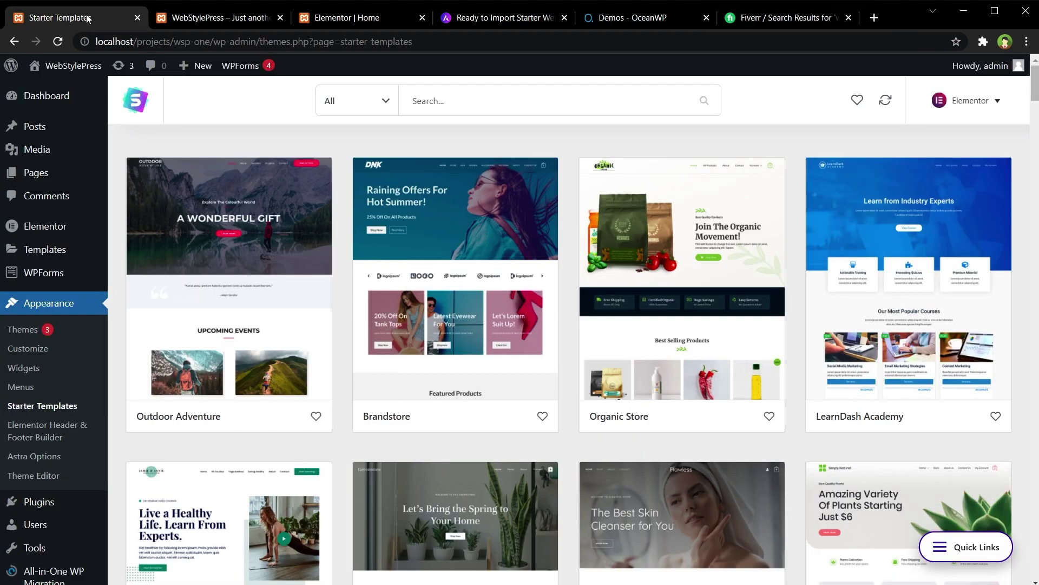